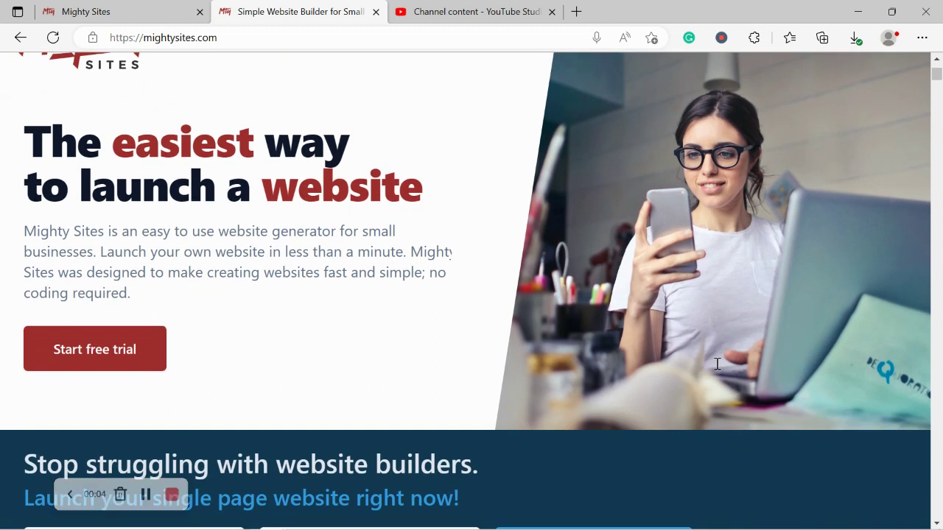
# Step: Scroll through the open reference page, briefly selecting its headline line
pyautogui.scroll(-4, 716, 364)
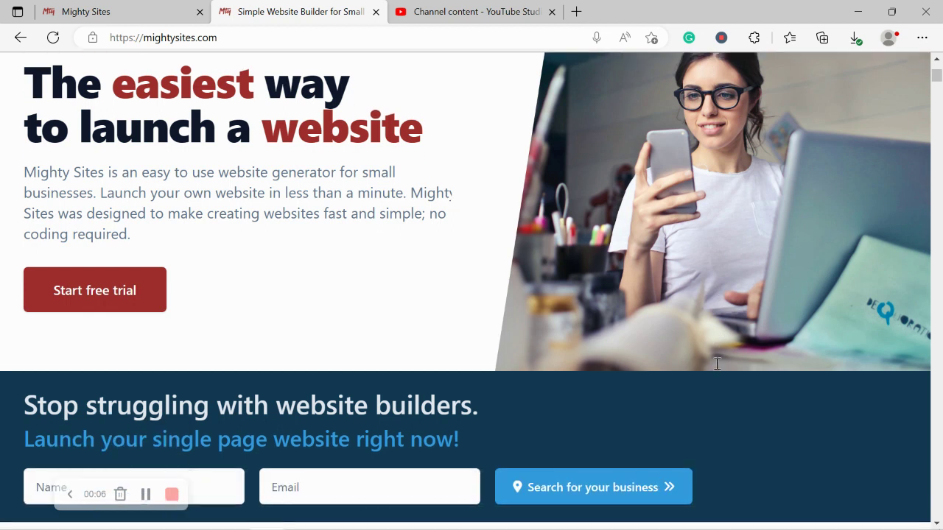
pyautogui.scroll(-4, 718, 370)
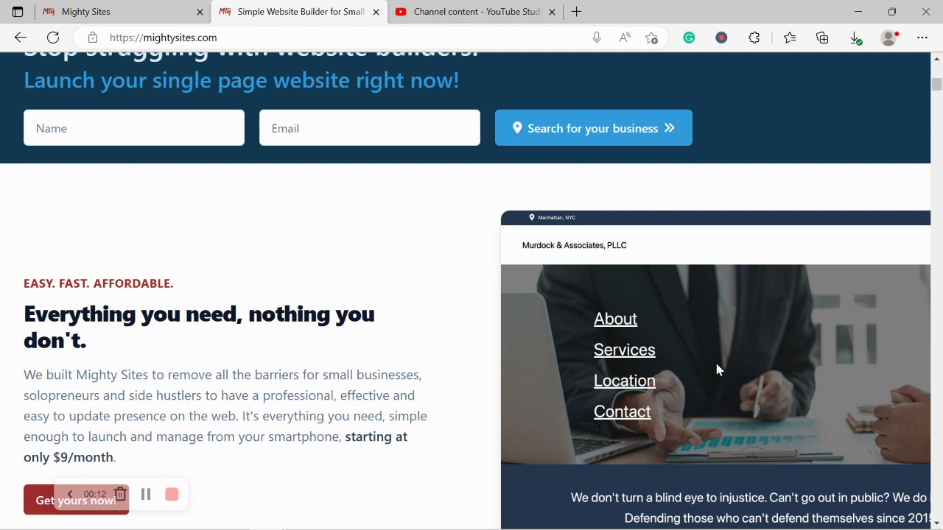
pyautogui.scroll(-6, 715, 364)
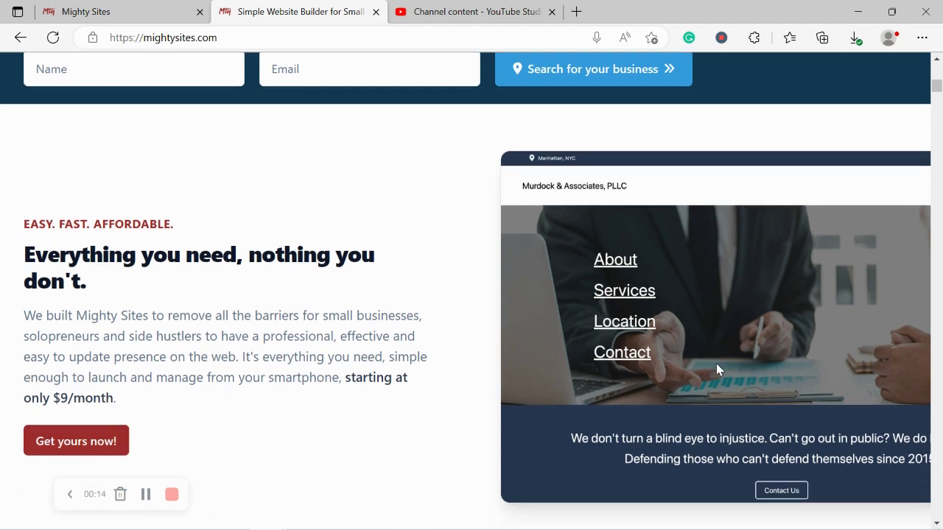
pyautogui.scroll(-5, 717, 364)
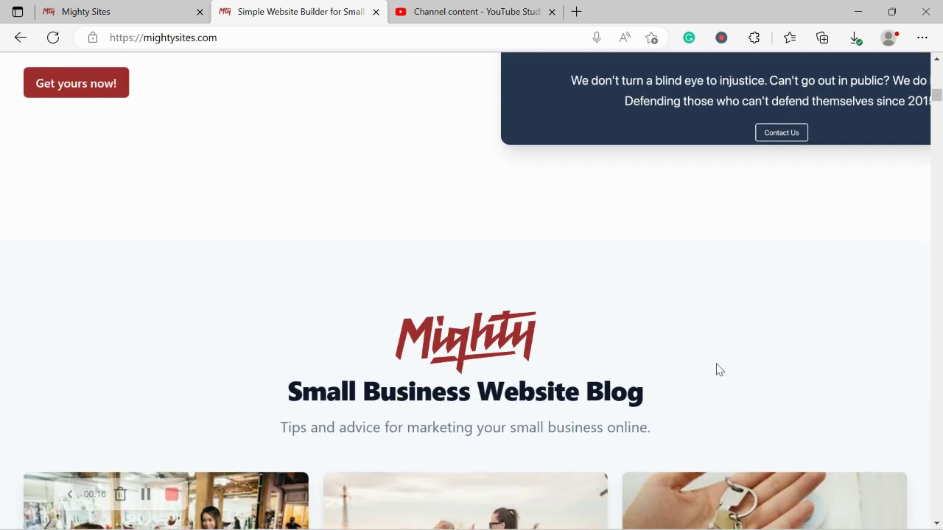
pyautogui.scroll(-5, 716, 366)
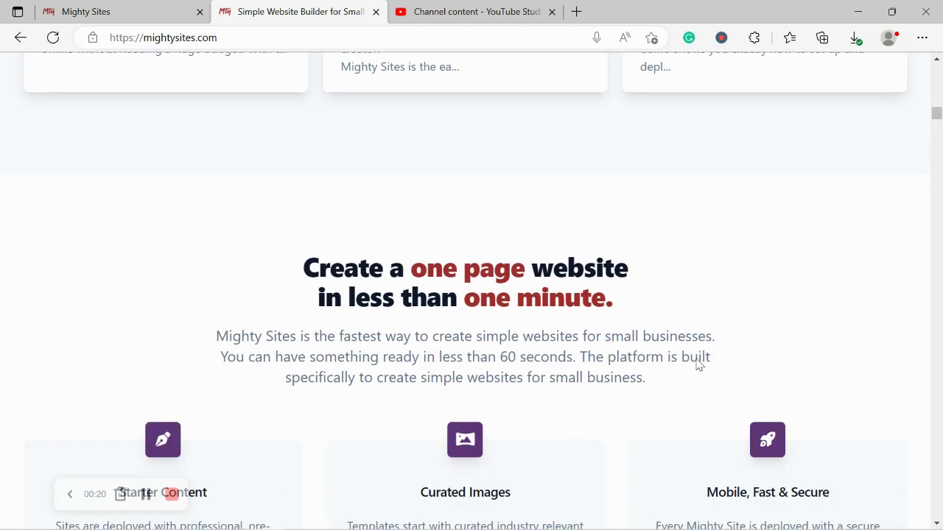
pyautogui.moveTo(302, 305); pyautogui.dragTo(645, 298)
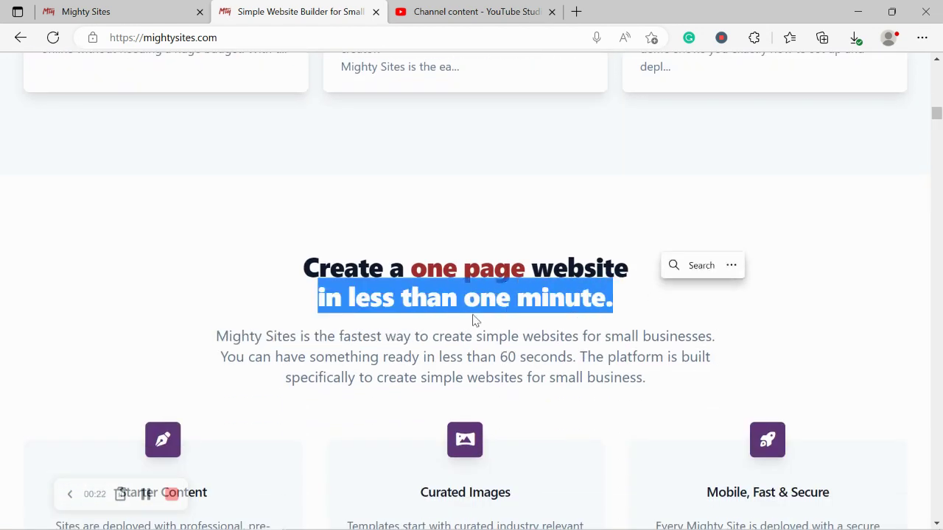
pyautogui.click(390, 341)
pyautogui.scroll(-1, 391, 345)
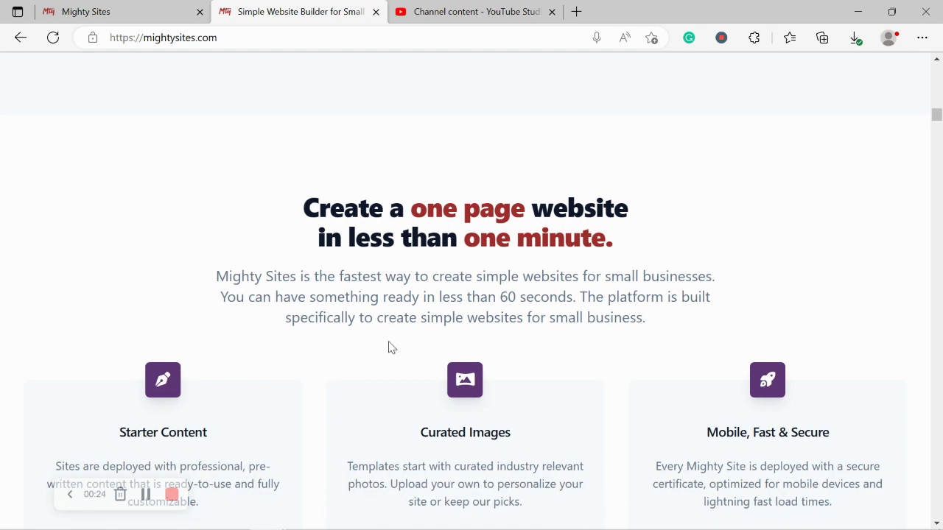
pyautogui.scroll(3, 391, 347)
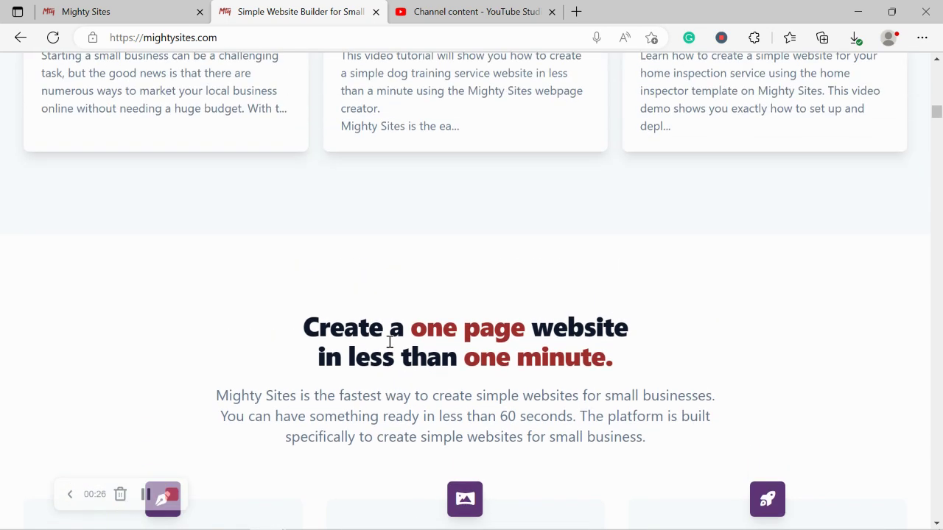
pyautogui.scroll(7, 391, 347)
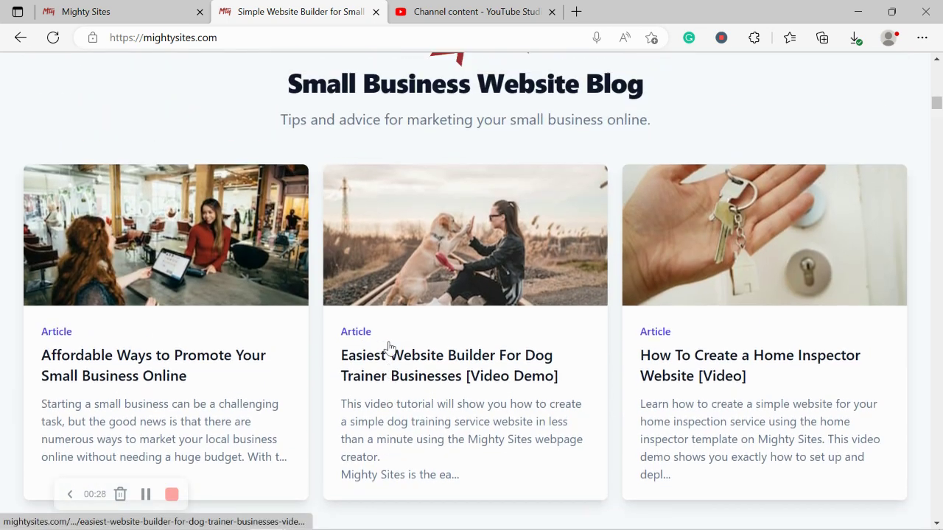
pyautogui.scroll(4, 391, 347)
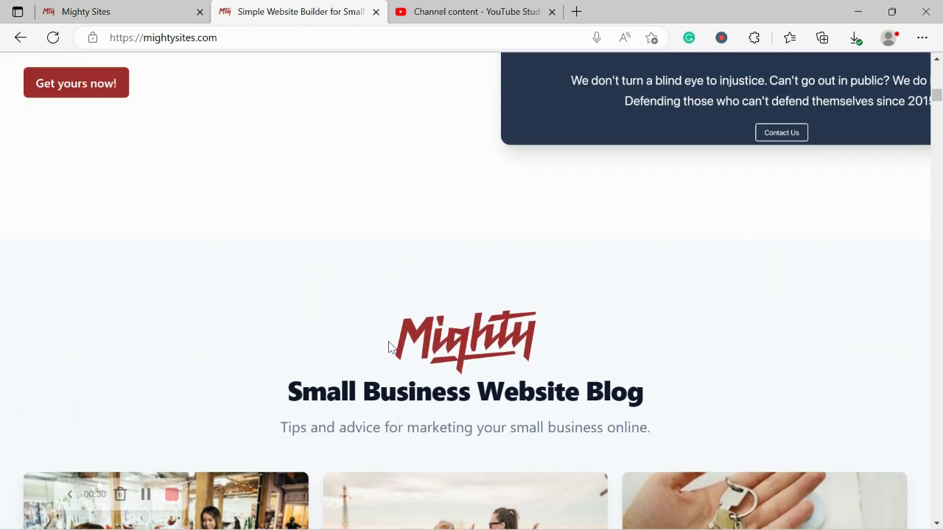
pyautogui.scroll(3, 391, 347)
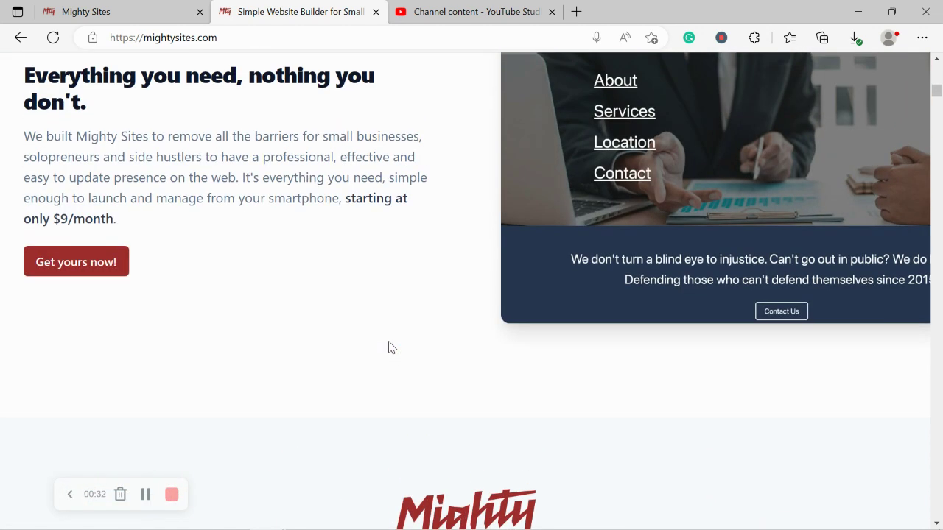
pyautogui.scroll(1, 392, 347)
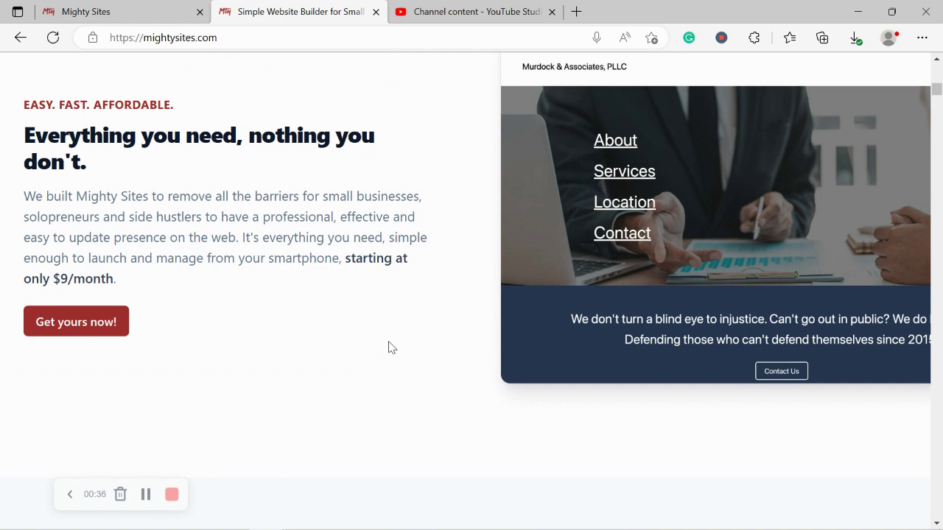
pyautogui.scroll(5, 390, 347)
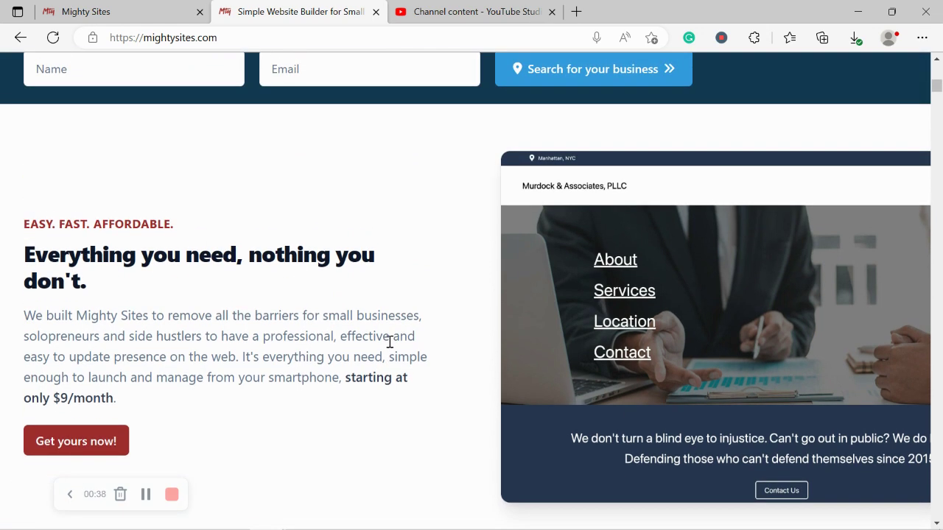
pyautogui.scroll(1, 389, 347)
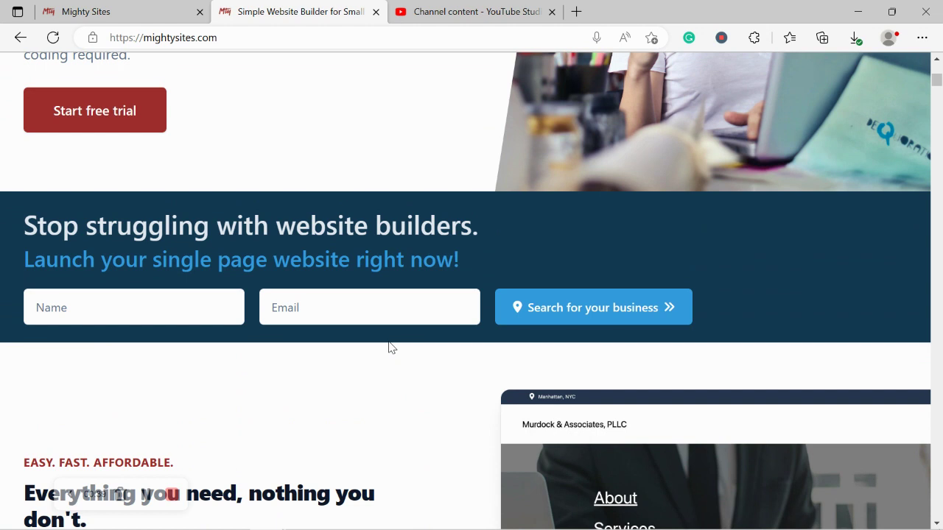
# Step: In Mighty Sites, search the markets for 'PERFUME' and start a Perfume Store site
pyautogui.click(175, 6)
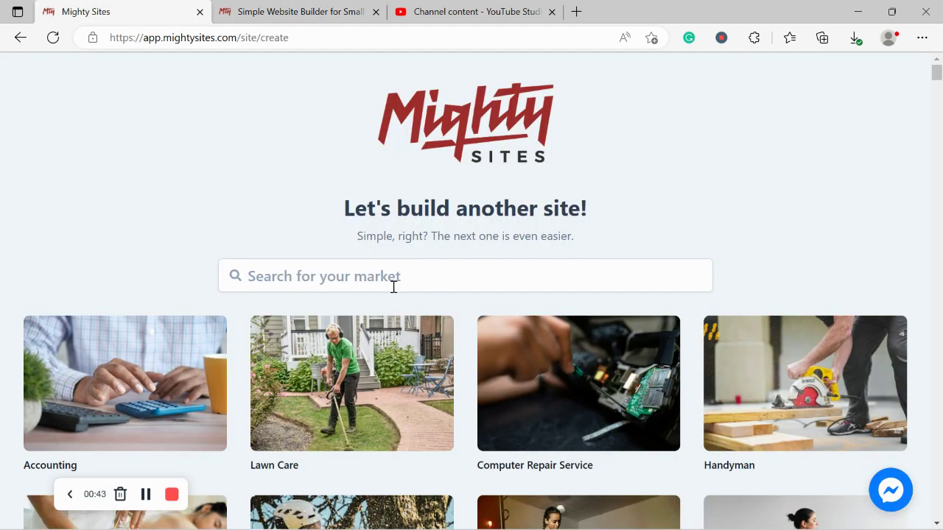
pyautogui.scroll(-4, 393, 293)
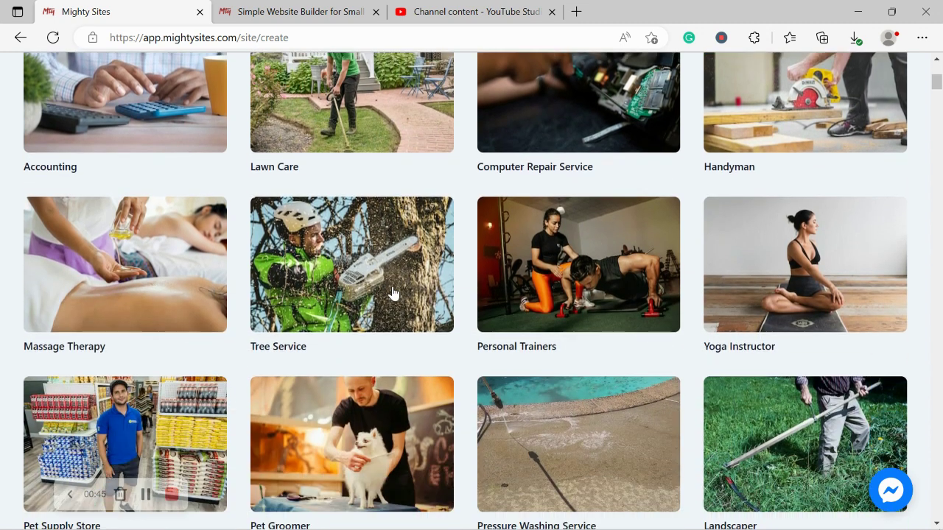
pyautogui.scroll(-4, 392, 292)
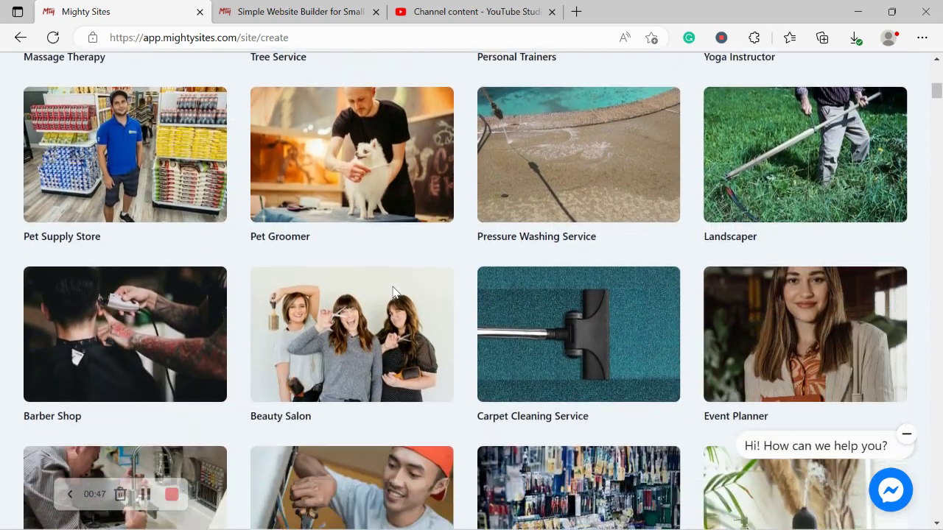
pyautogui.scroll(6, 393, 292)
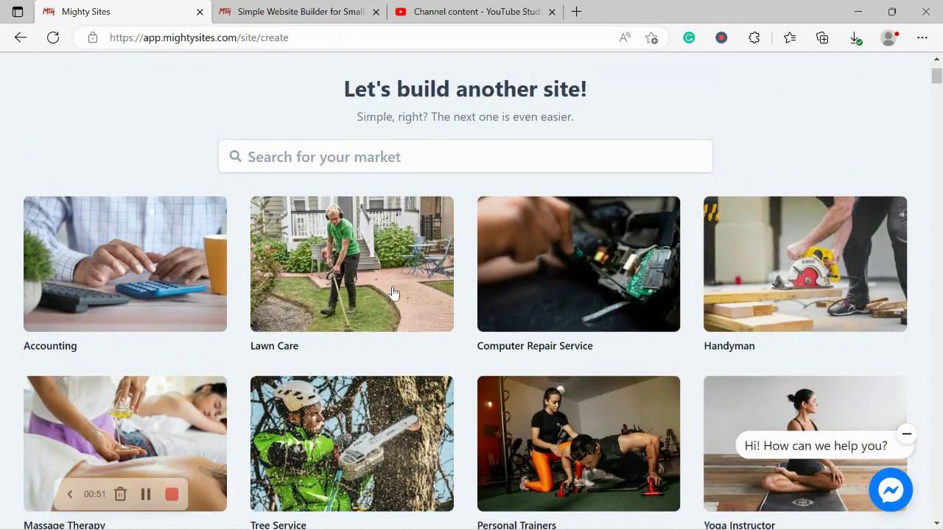
pyautogui.click(424, 156)
pyautogui.write('PERFUME')
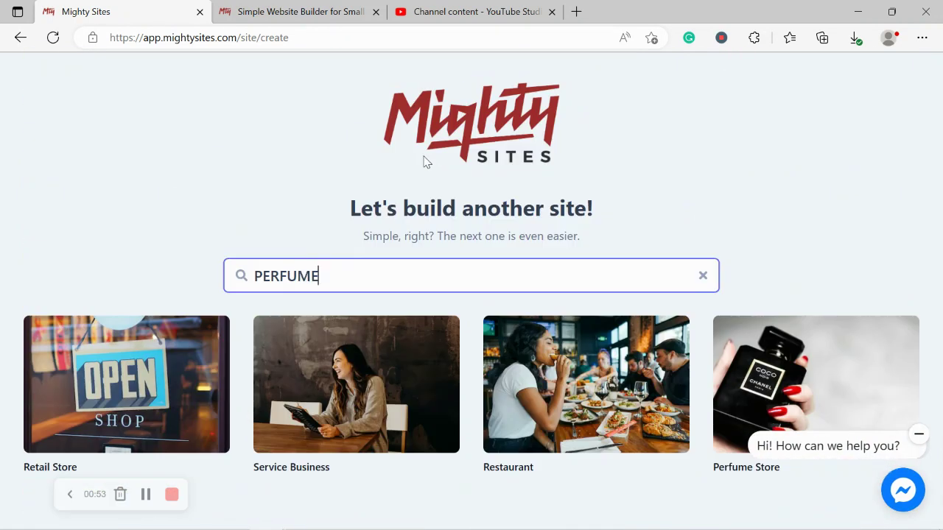
pyautogui.press('capslock')
pyautogui.click(771, 343)
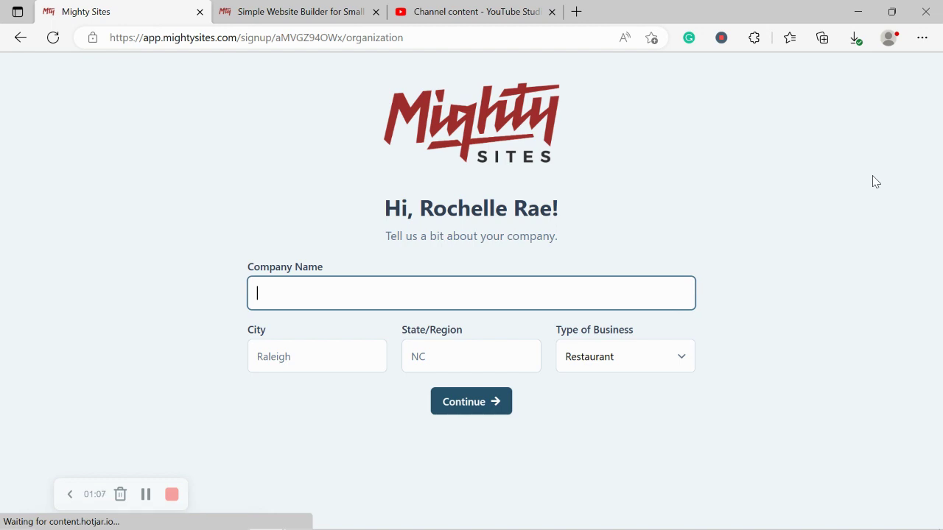
# Step: Enter the Heavenly Scents company name, city Denver and state Colorado
pyautogui.write('Roch')
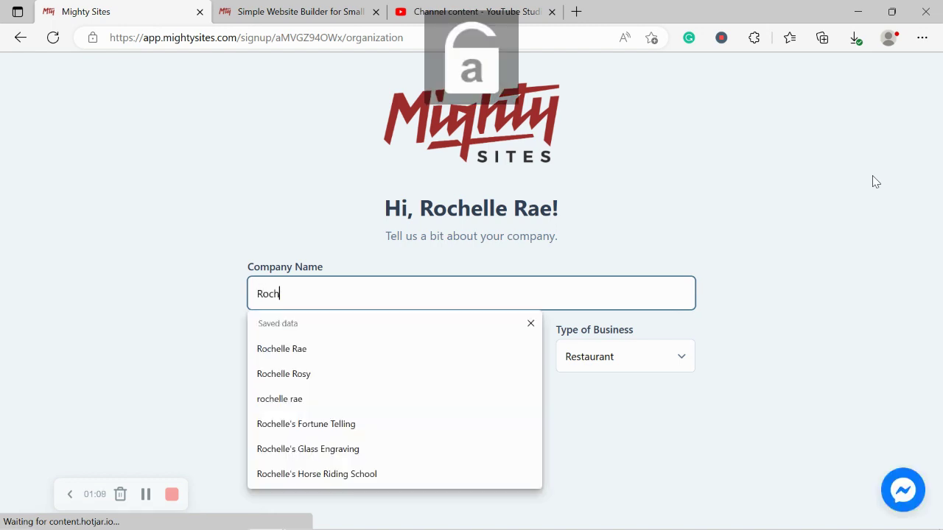
pyautogui.write("elle's Heavenly Sven")
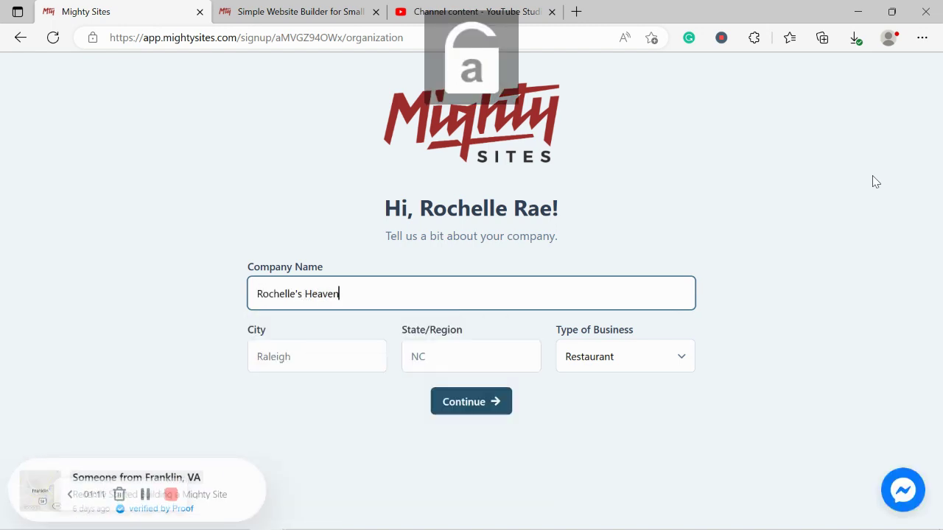
pyautogui.press('BackSpace')
pyautogui.press('BackSpace')
pyautogui.press('BackSpace')
pyautogui.write('cents')
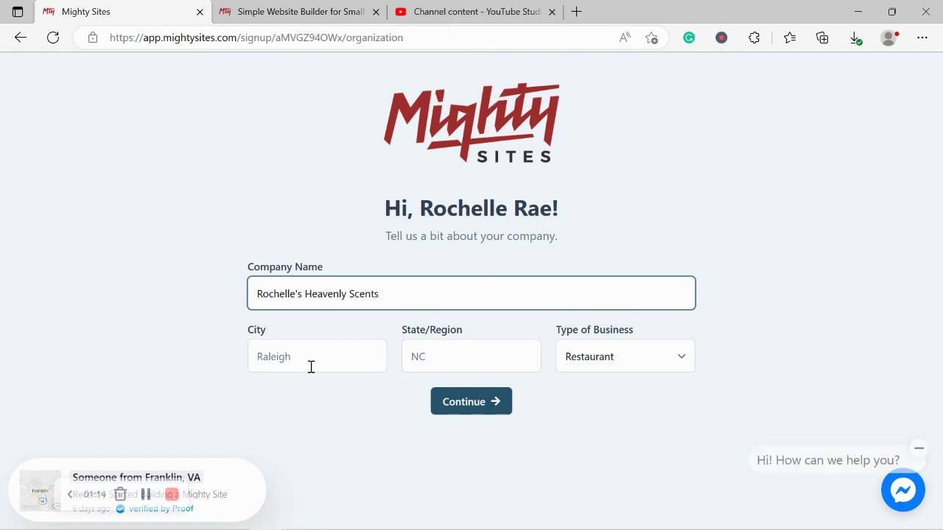
pyautogui.click(309, 360)
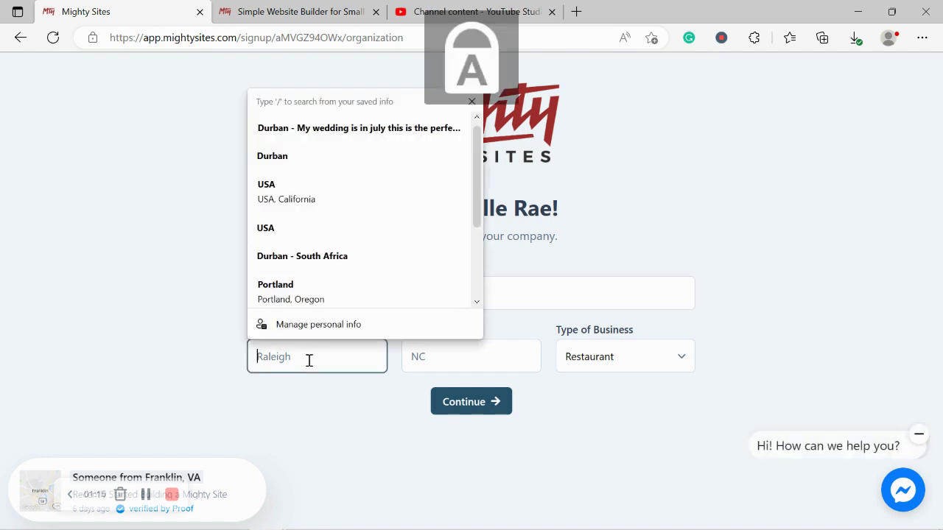
pyautogui.write('Denver')
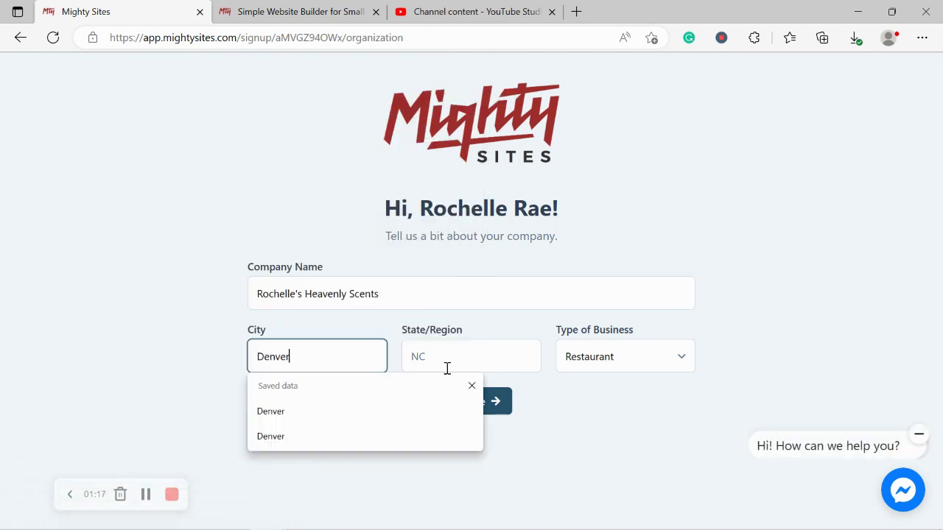
pyautogui.click(450, 362)
pyautogui.write('Colorado')
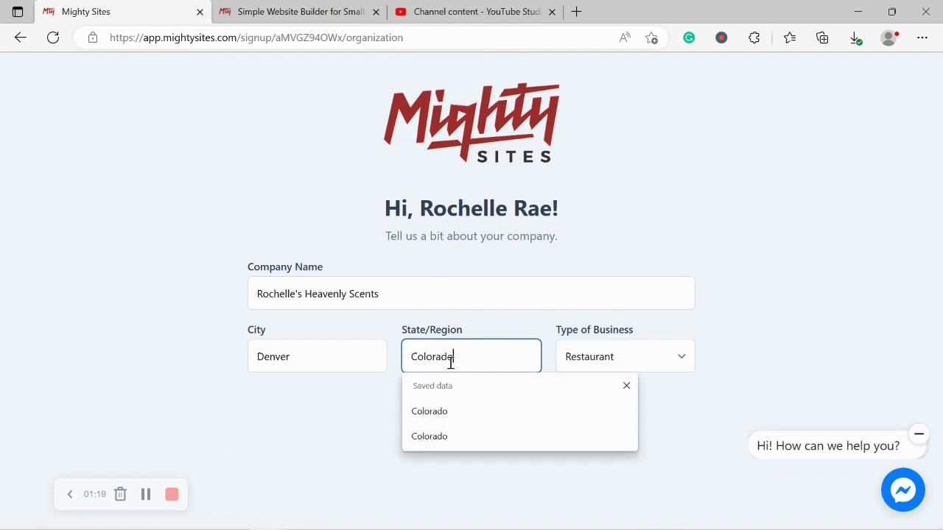
pyautogui.click(814, 367)
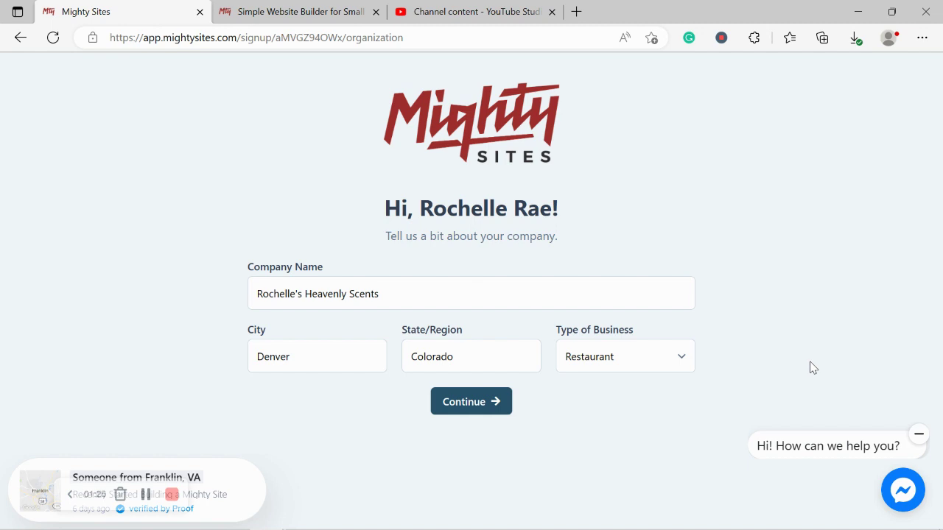
# Step: Choose Retail as the business type and submit the company details
pyautogui.click(692, 366)
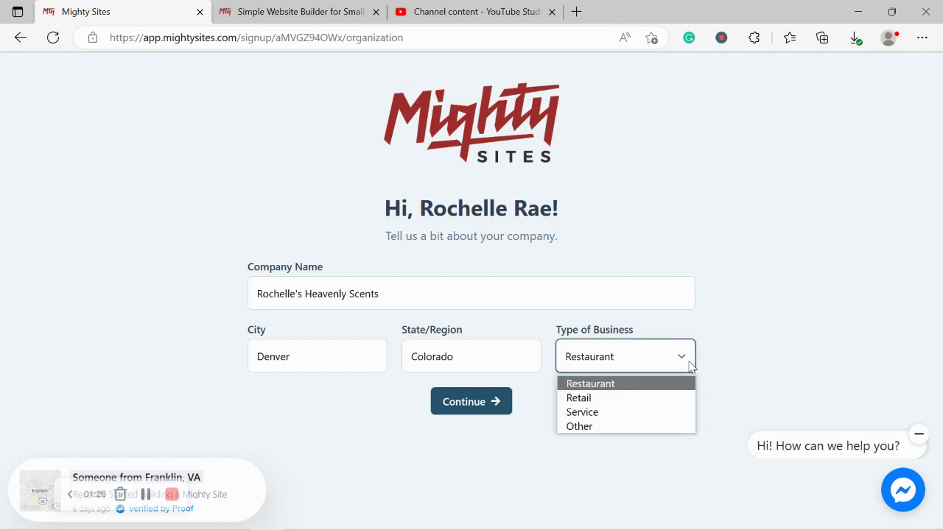
pyautogui.click(625, 398)
pyautogui.click(443, 406)
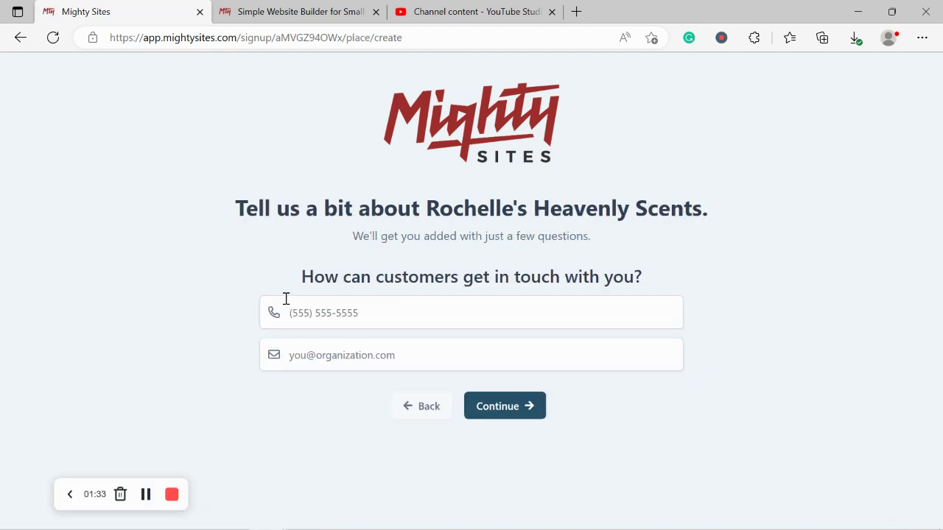
# Step: Enter the business phone number and contact e-mail, then continue to the address step
pyautogui.click(329, 308)
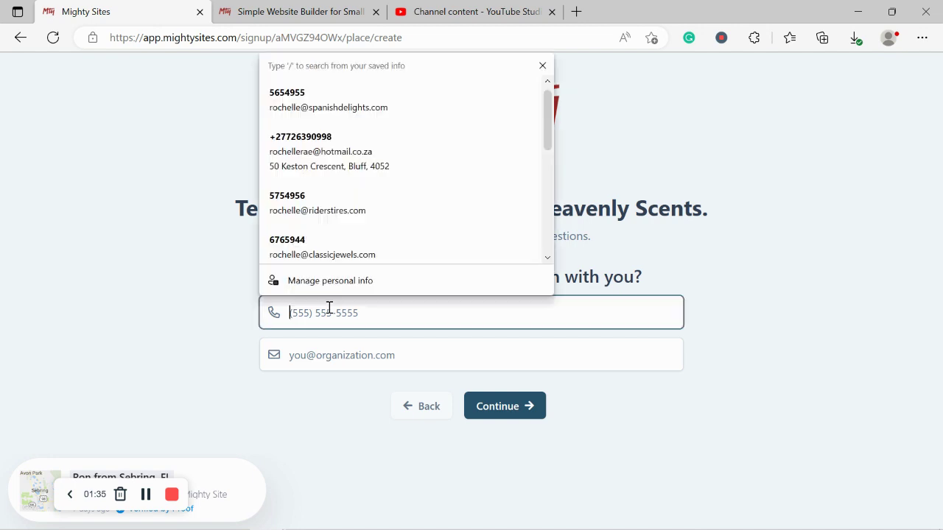
pyautogui.write('565-4495')
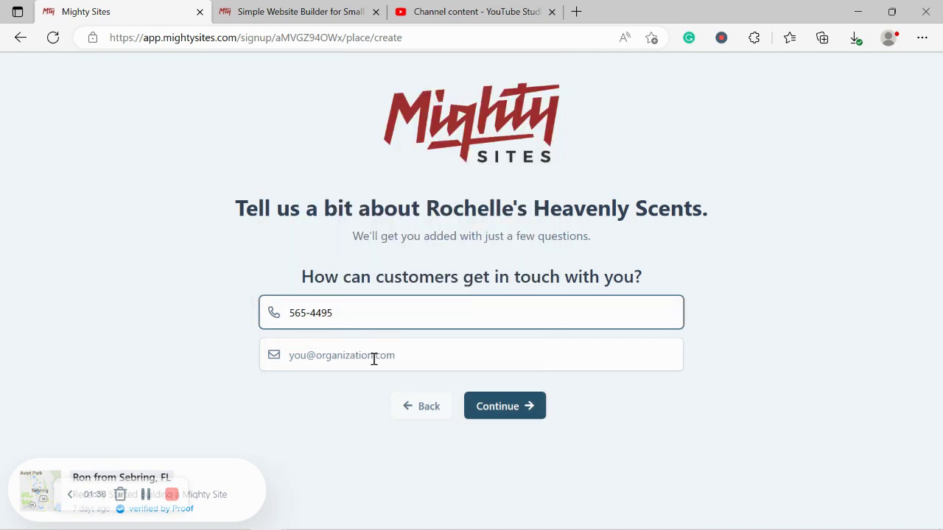
pyautogui.click(375, 363)
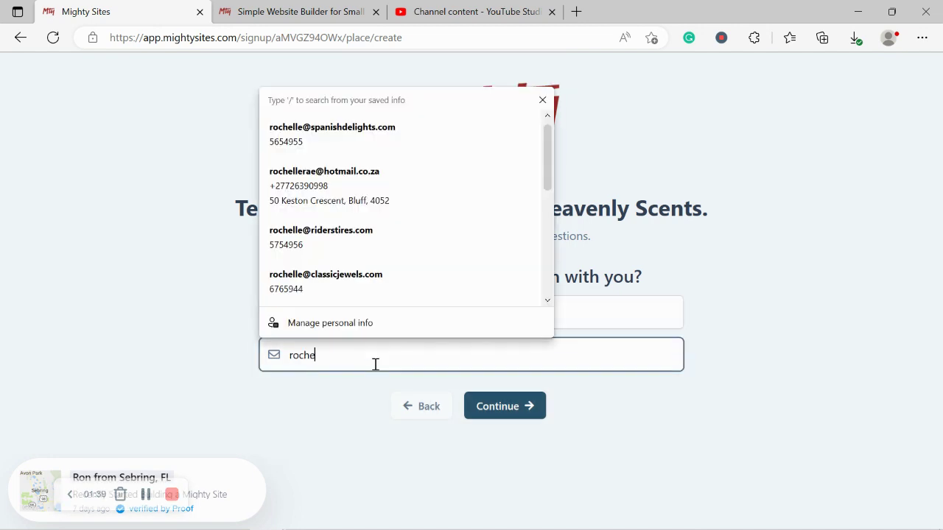
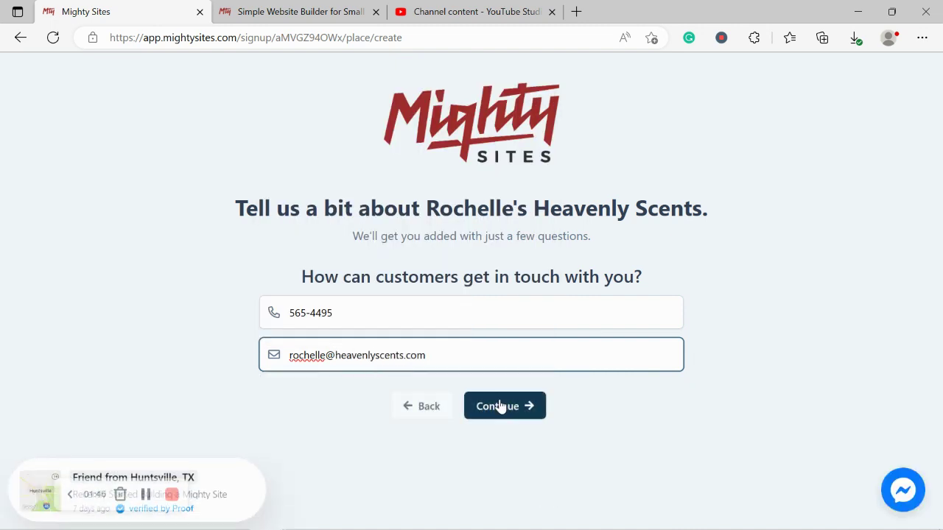
pyautogui.click(492, 406)
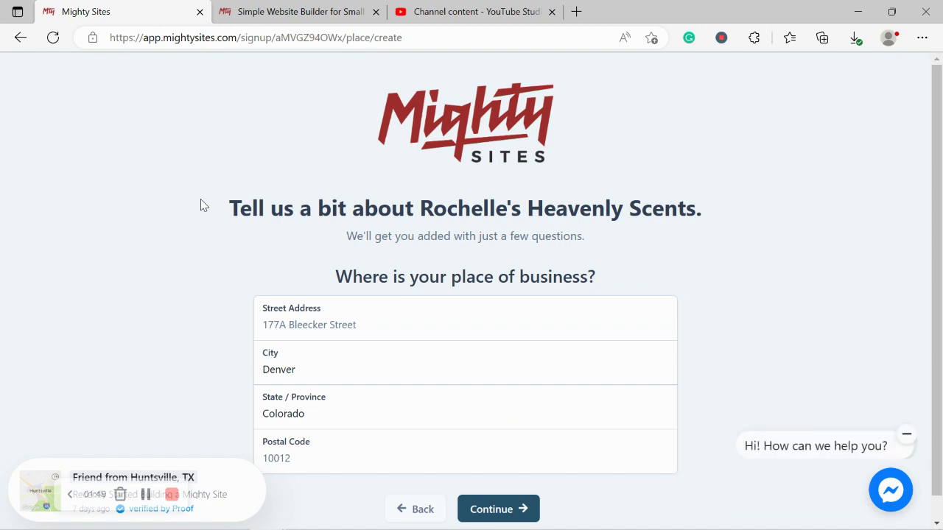
# Step: Enter the store's street address and corrected postal code, then submit them
pyautogui.click(367, 330)
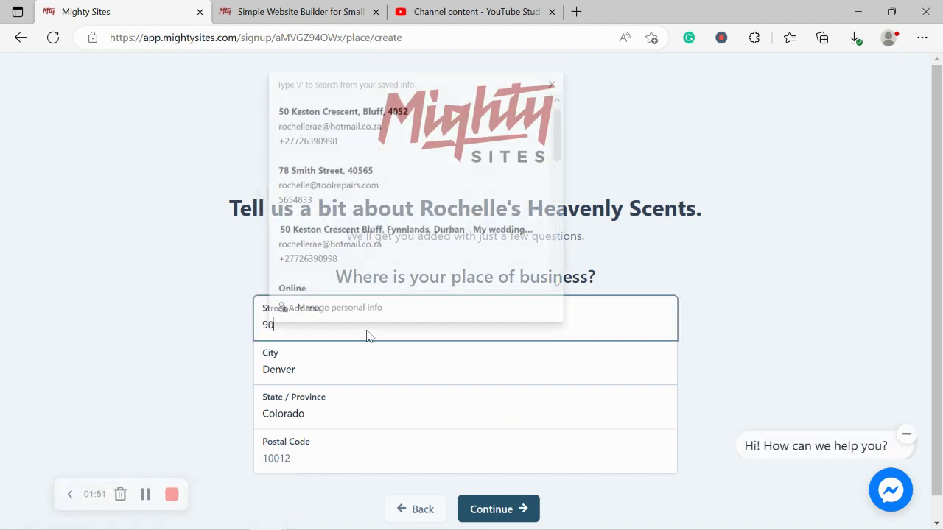
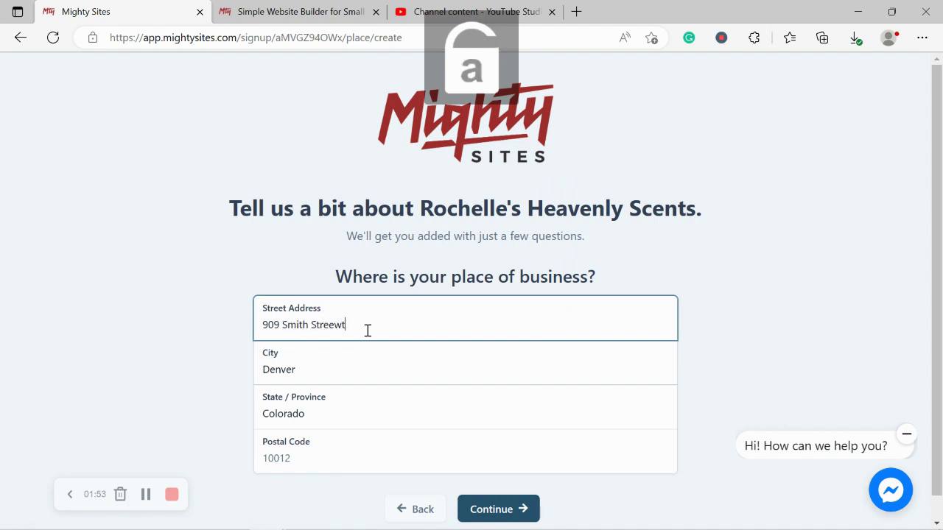
pyautogui.click(307, 462)
pyautogui.write('405667')
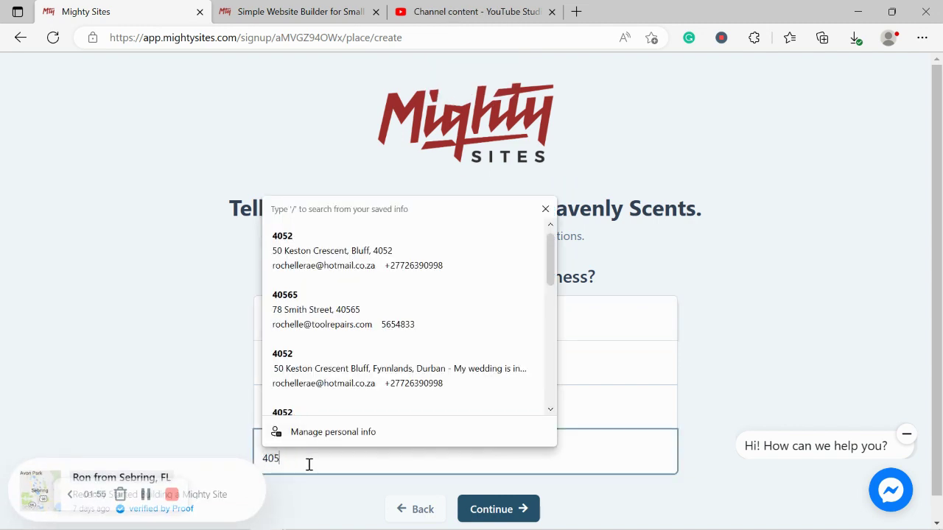
pyautogui.press('BackSpace')
pyautogui.press('Tab')
pyautogui.press('Tab')
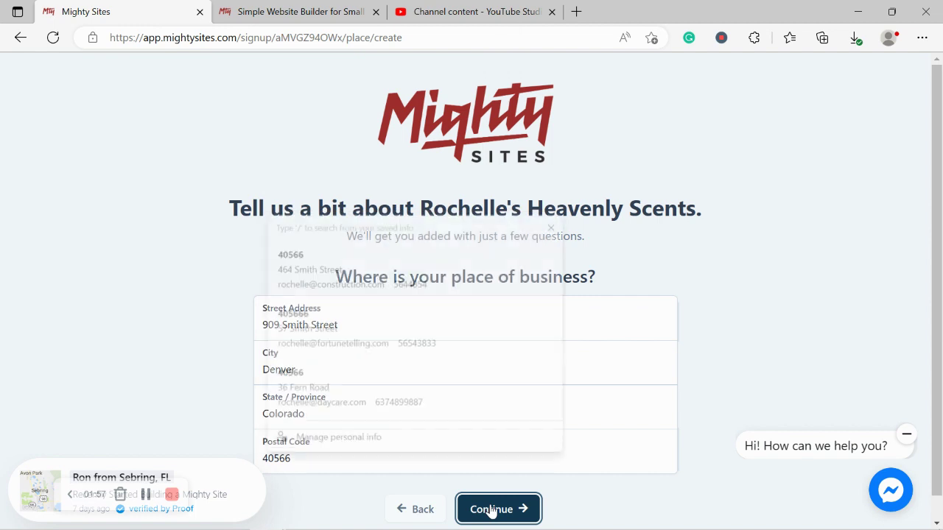
pyautogui.press('Return')
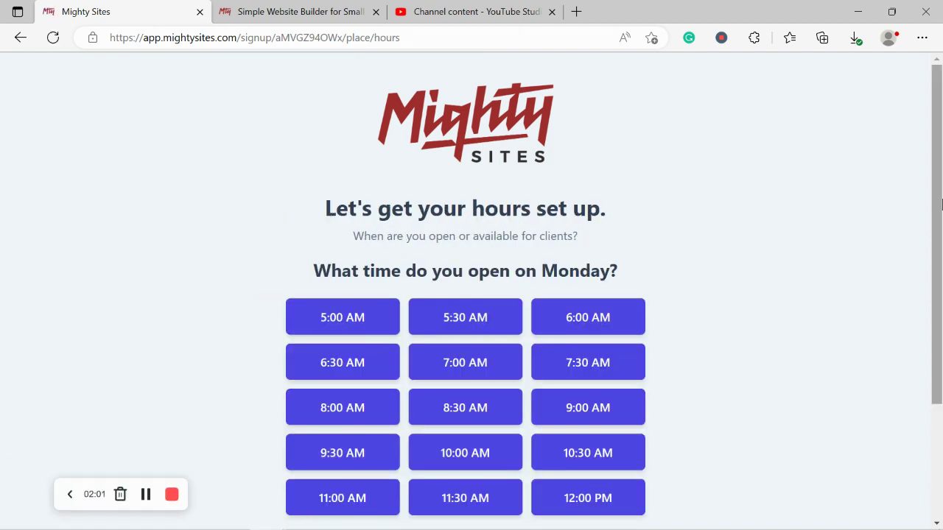
# Step: Set Monday hours to 9:00 AM–5:00 PM and apply them to Tuesday through Saturday
pyautogui.scroll(-2, 939, 293)
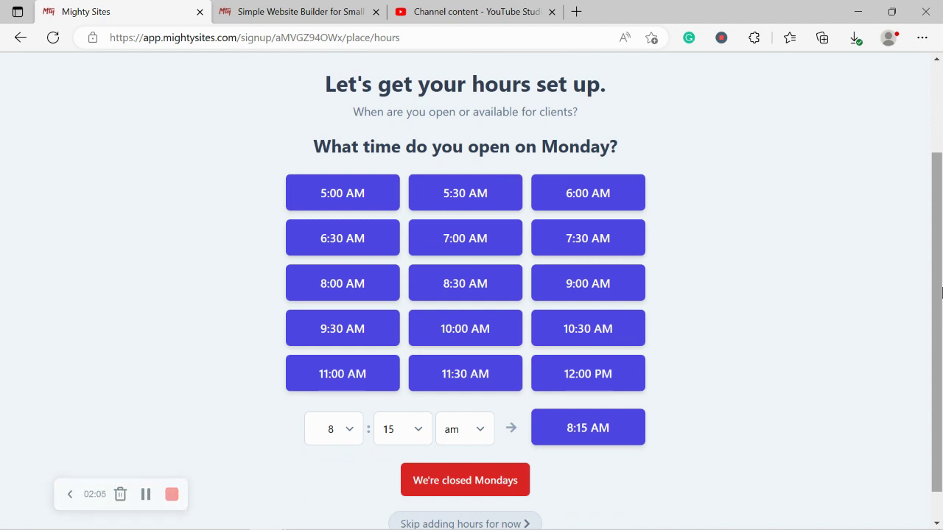
pyautogui.click(600, 282)
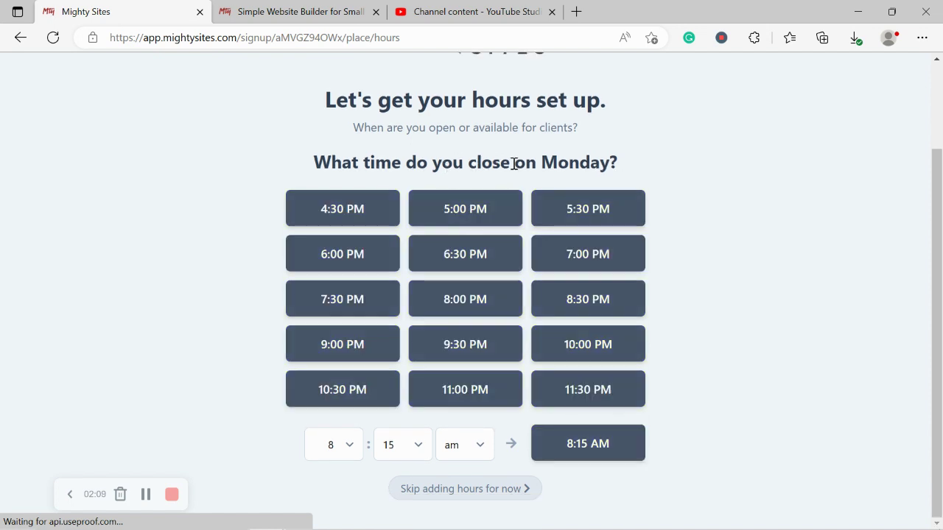
pyautogui.click(482, 218)
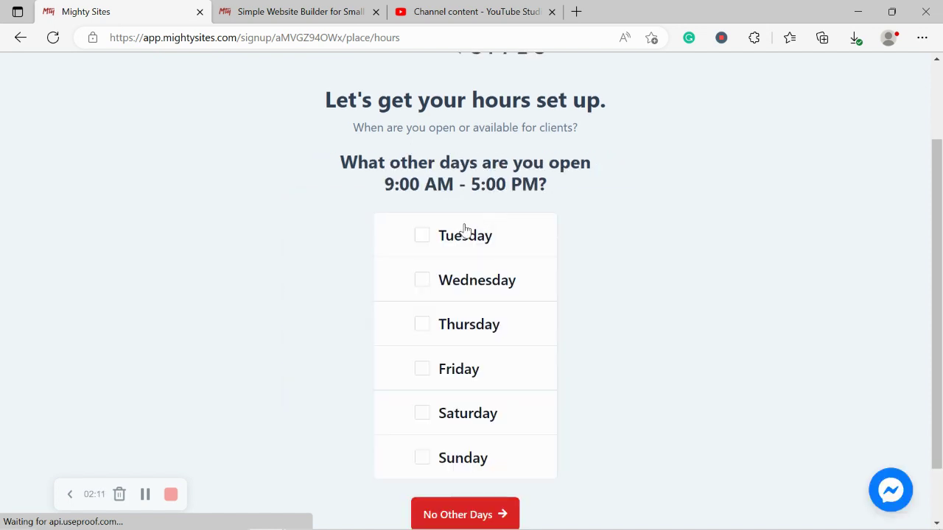
pyautogui.click(463, 230)
pyautogui.click(499, 288)
pyautogui.click(486, 340)
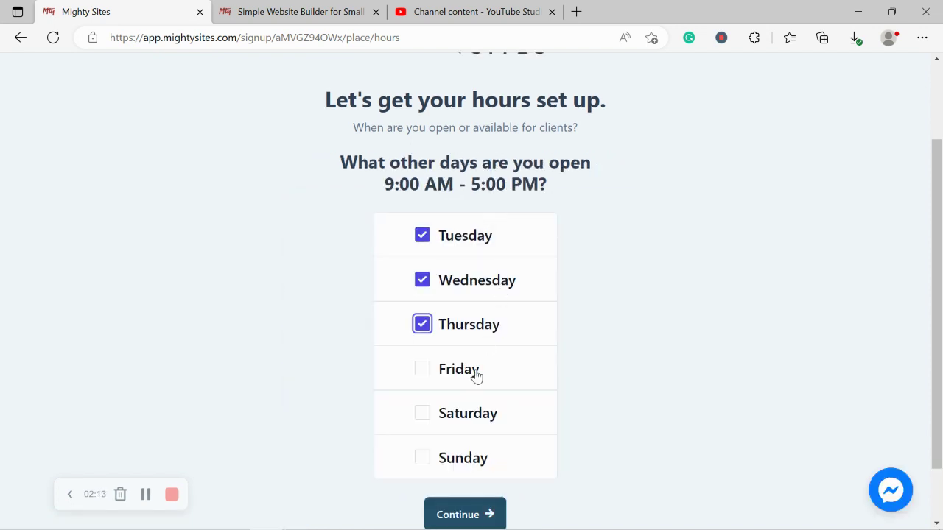
pyautogui.click(475, 373)
pyautogui.click(482, 418)
pyautogui.scroll(-1, 941, 400)
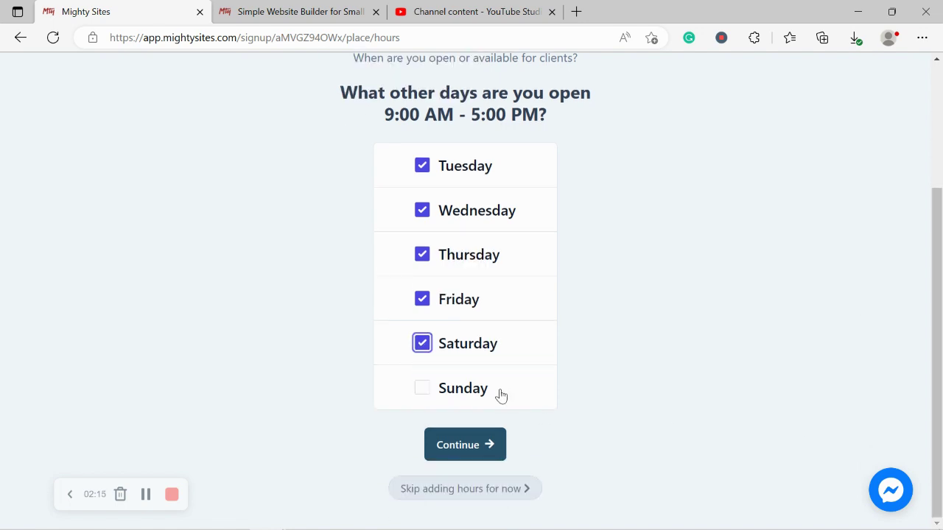
pyautogui.click(489, 442)
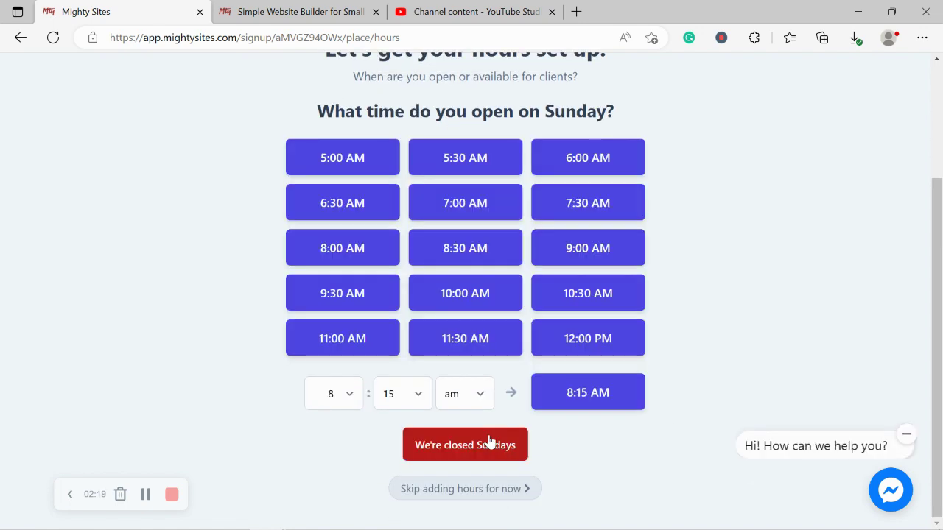
# Step: Mark the store closed on Sundays and accept the reviewed business details
pyautogui.click(463, 446)
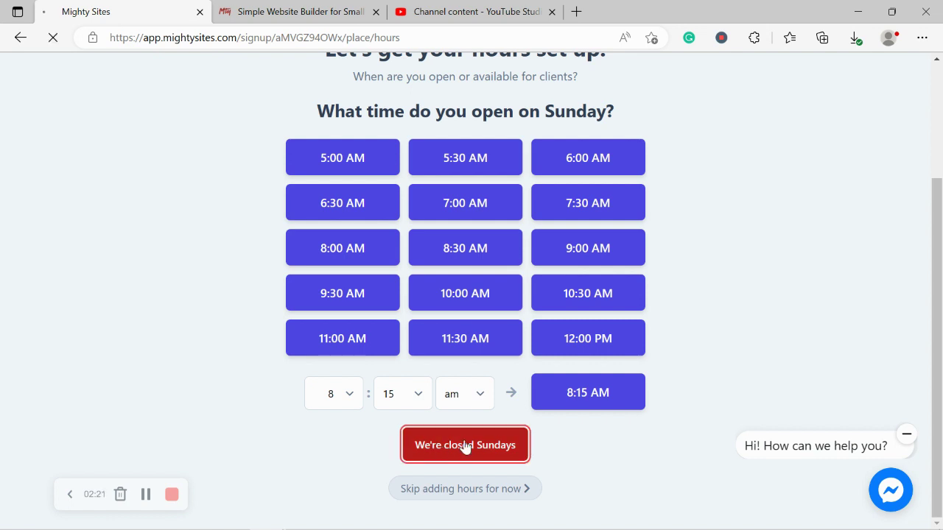
pyautogui.scroll(-2, 940, 357)
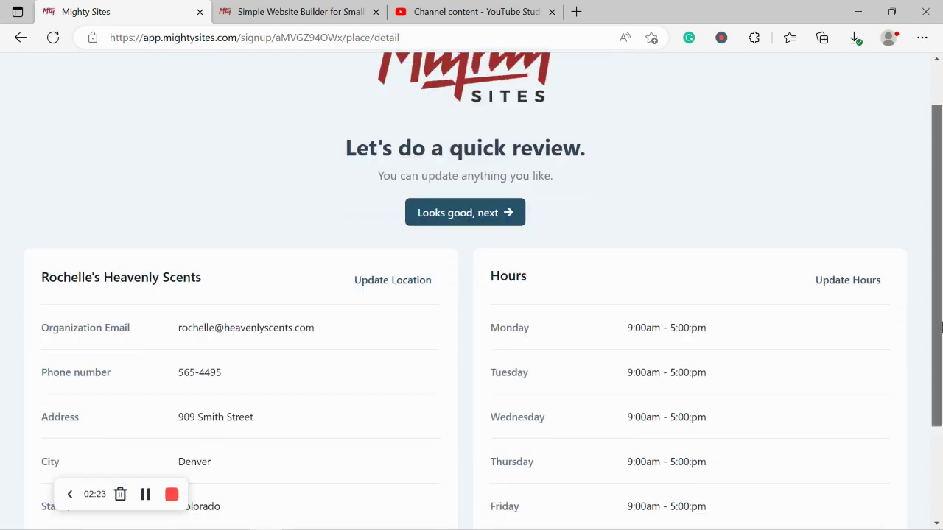
pyautogui.moveTo(940, 358); pyautogui.dragTo(938, 310)
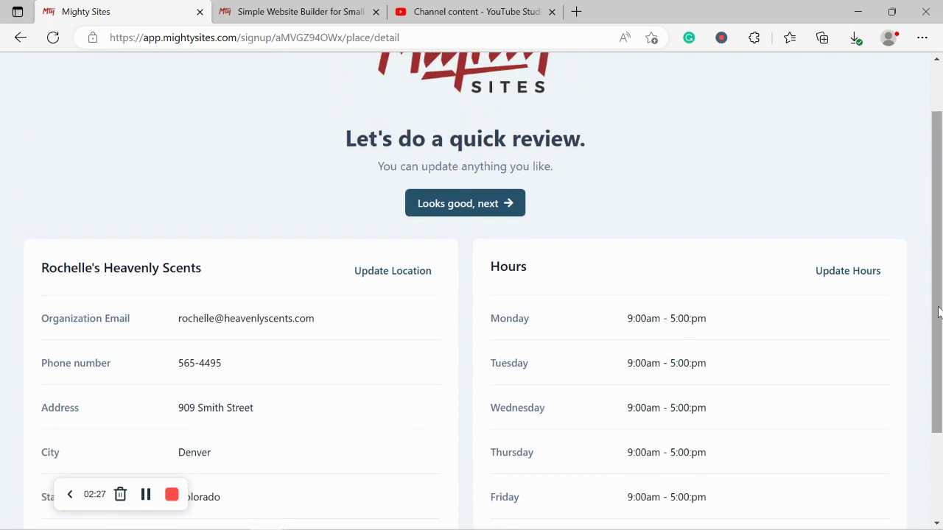
pyautogui.click(456, 205)
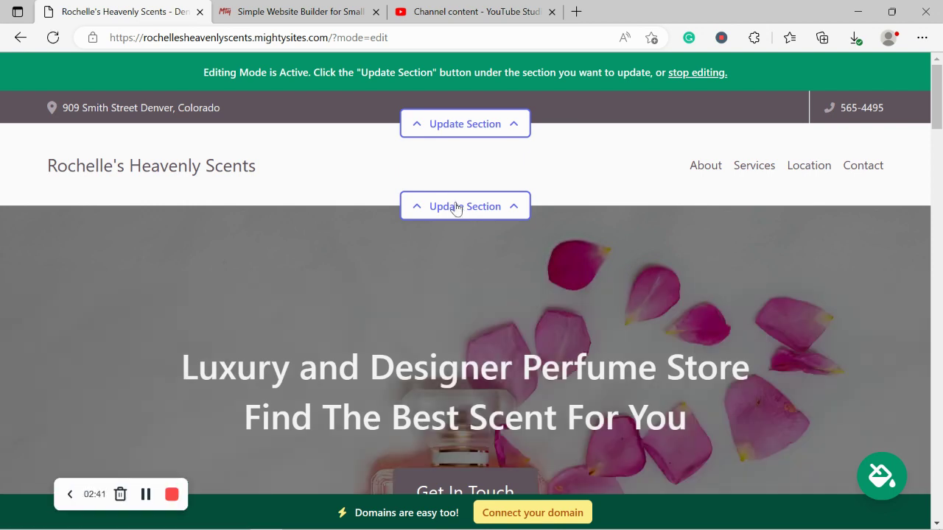
# Step: Scroll to the About Us section and review its text on quality, authenticity and loyalty
pyautogui.scroll(-5, 455, 209)
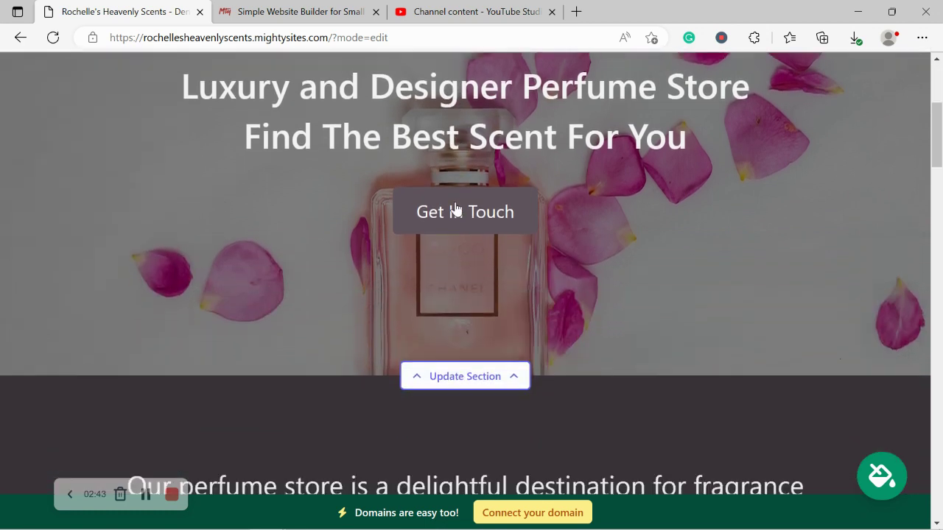
pyautogui.scroll(-6, 456, 208)
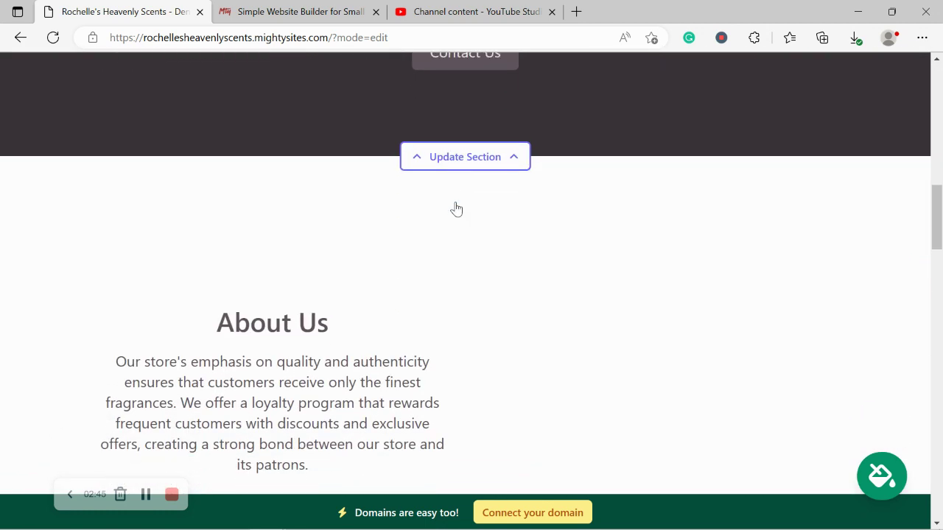
pyautogui.scroll(-2, 455, 208)
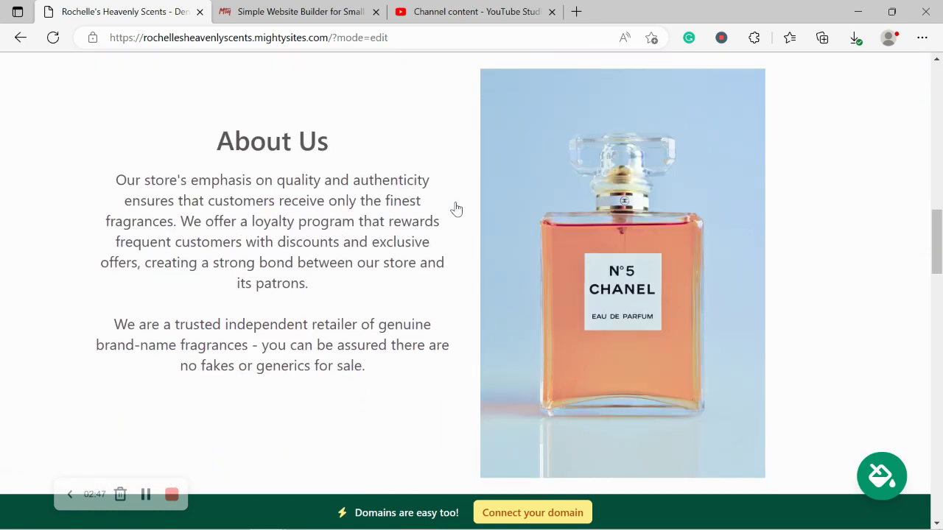
pyautogui.tripleClick(370, 304)
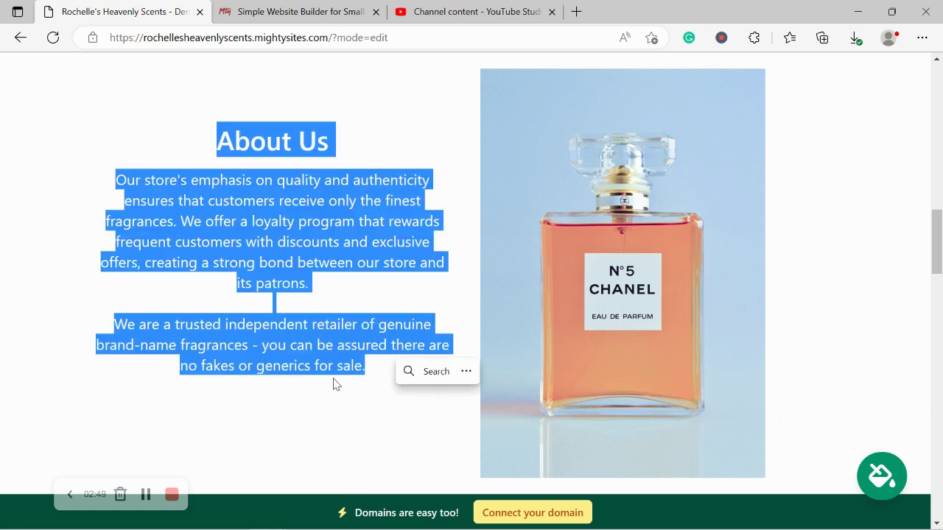
pyautogui.click(351, 397)
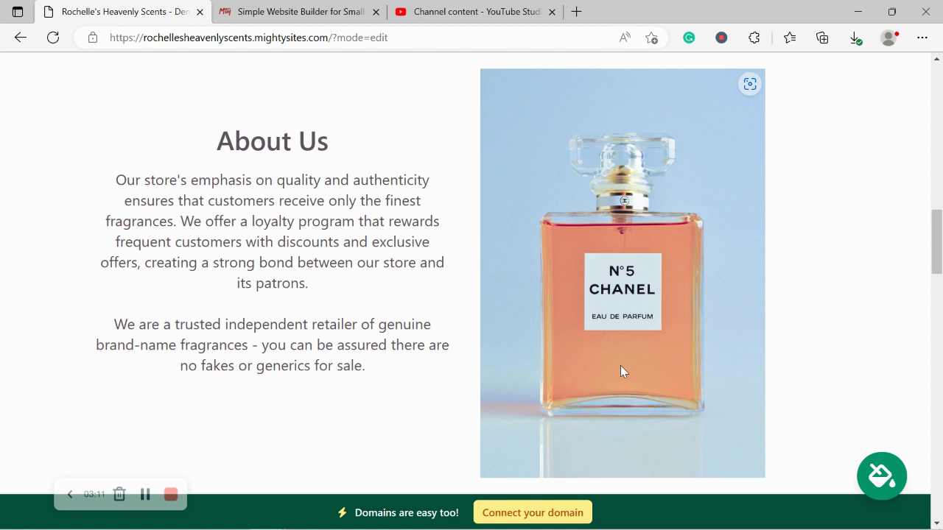
pyautogui.scroll(-1, 620, 366)
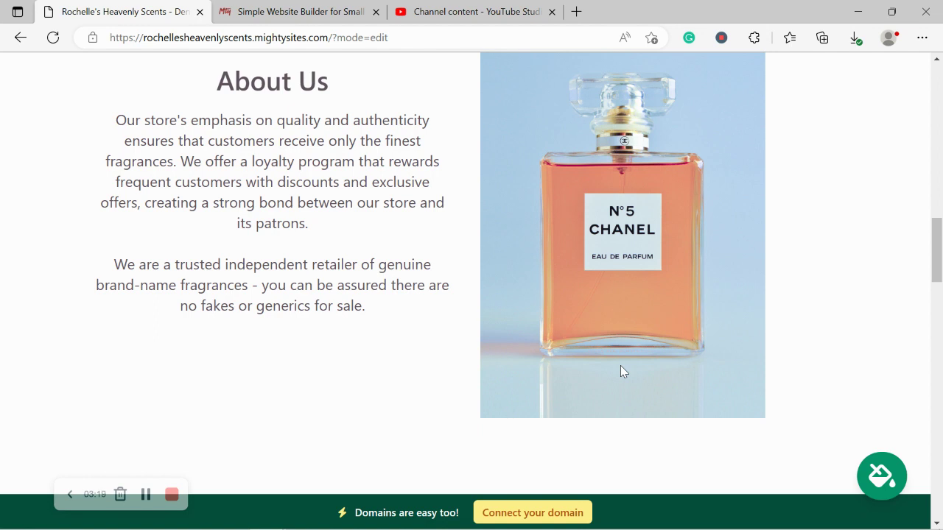
pyautogui.scroll(-3, 621, 372)
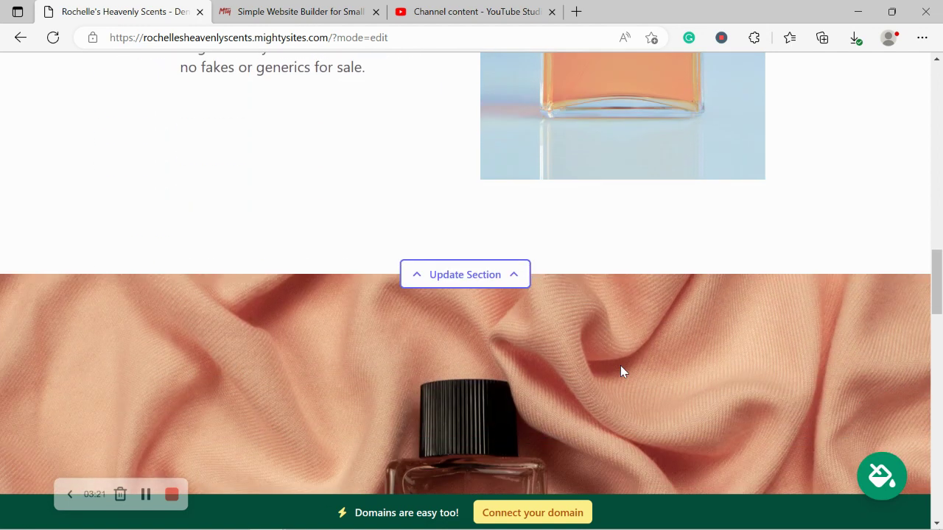
pyautogui.moveTo(939, 266); pyautogui.dragTo(940, 287)
pyautogui.scroll(-2, 941, 288)
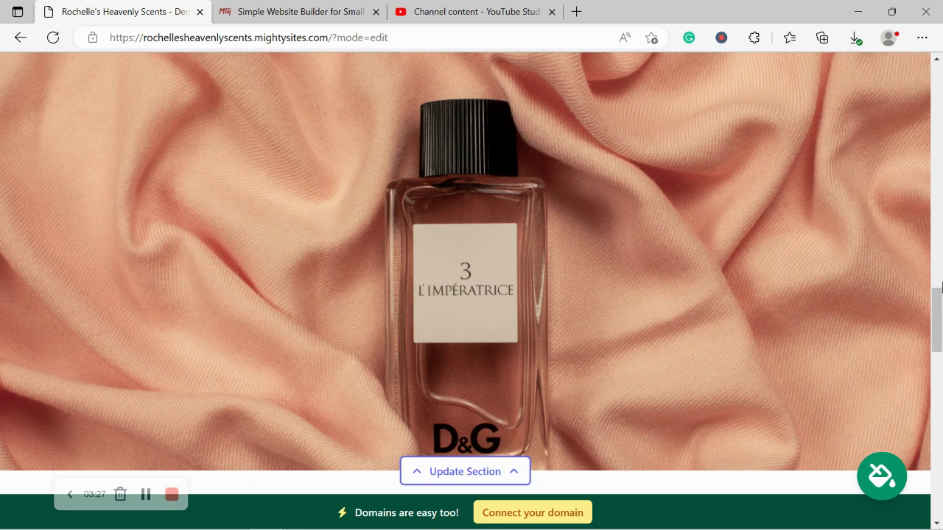
pyautogui.scroll(-4, 941, 287)
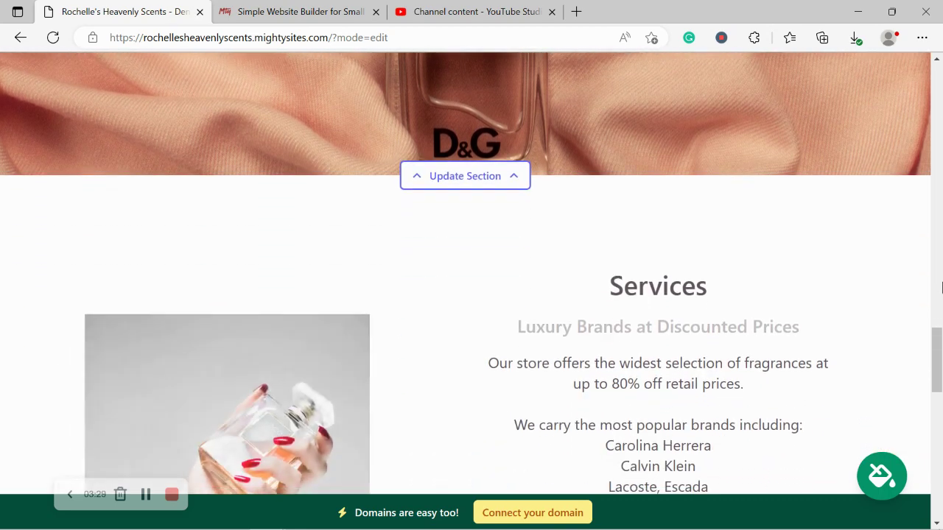
pyautogui.scroll(-3, 941, 287)
pyautogui.scroll(1, 940, 287)
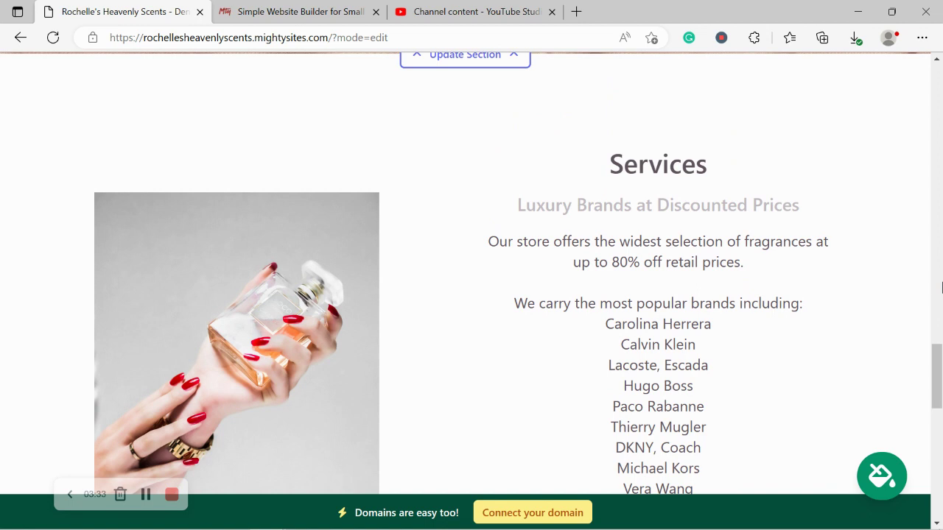
pyautogui.scroll(1, 941, 287)
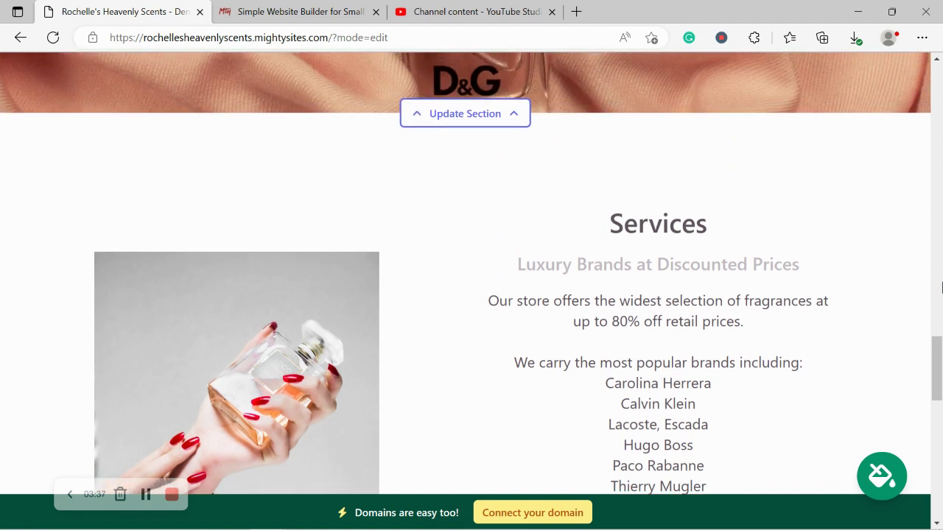
pyautogui.scroll(1, 941, 288)
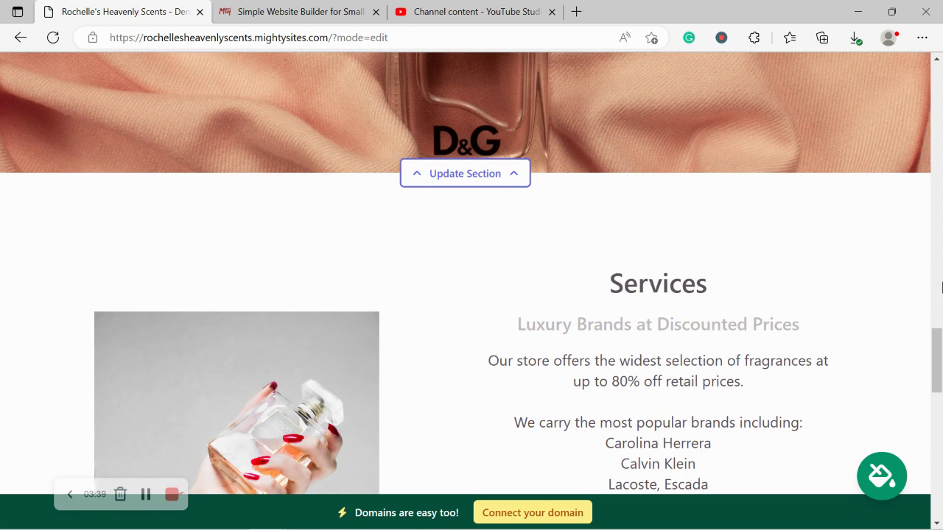
pyautogui.scroll(3, 940, 287)
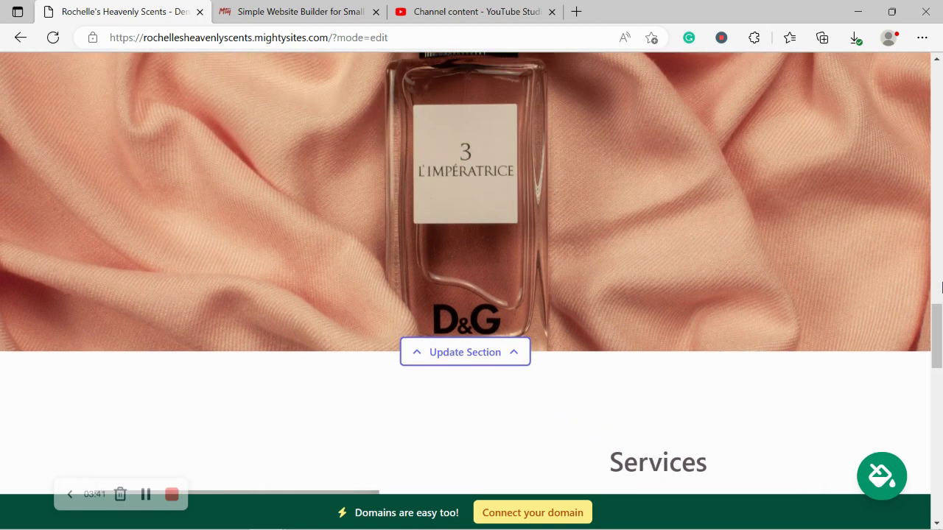
pyautogui.scroll(6, 941, 287)
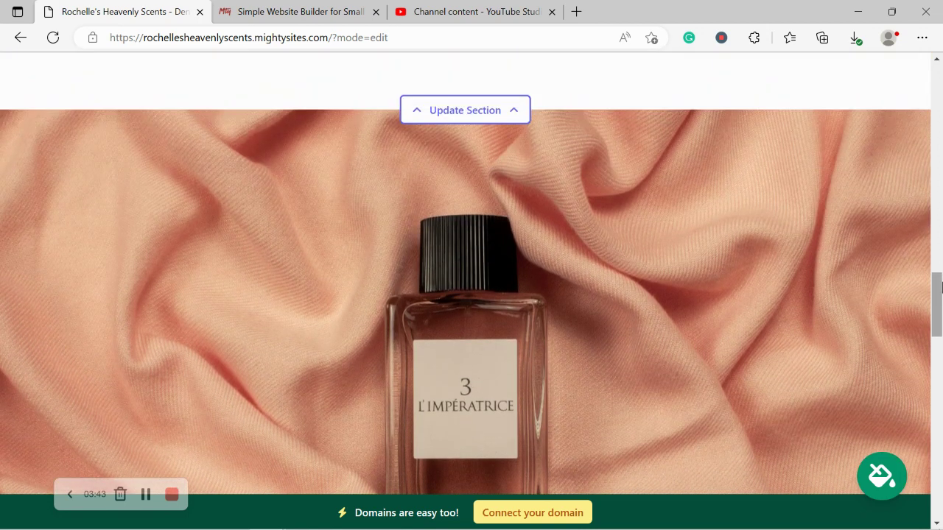
pyautogui.scroll(6, 940, 287)
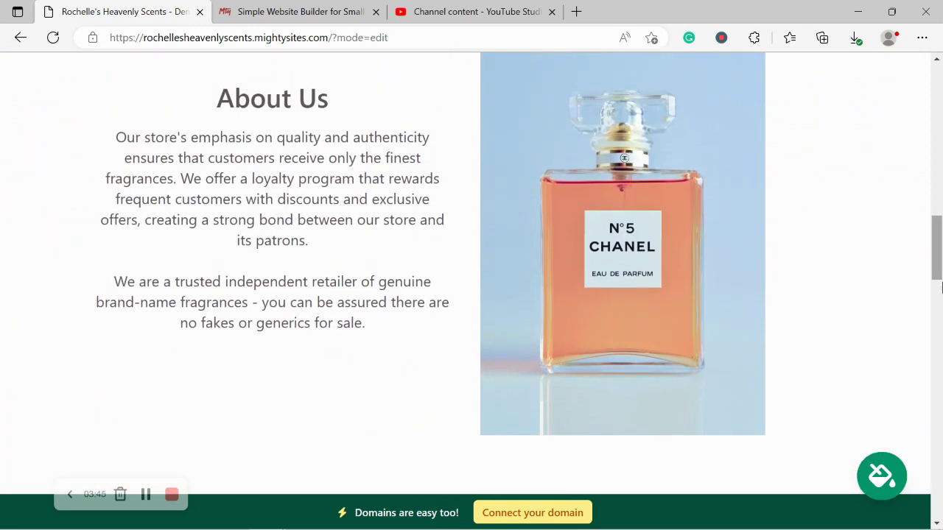
pyautogui.scroll(6, 940, 287)
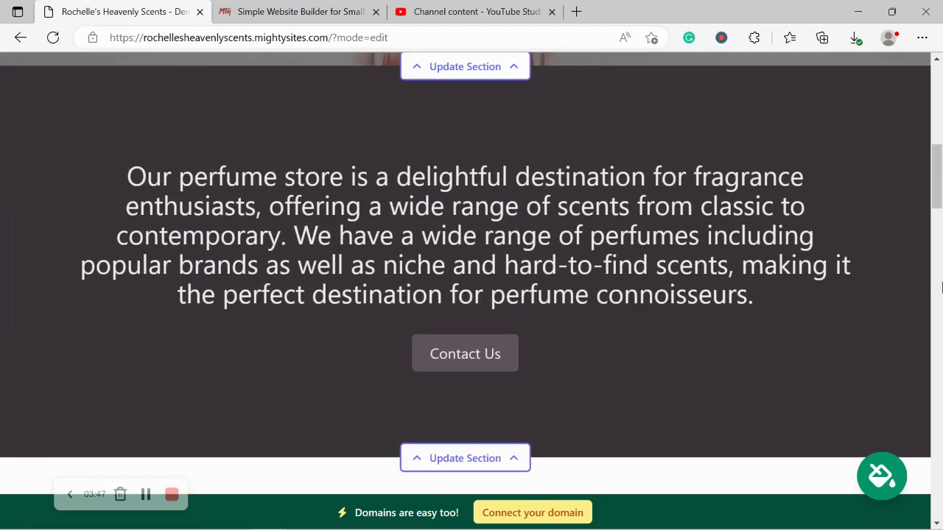
pyautogui.scroll(8, 941, 287)
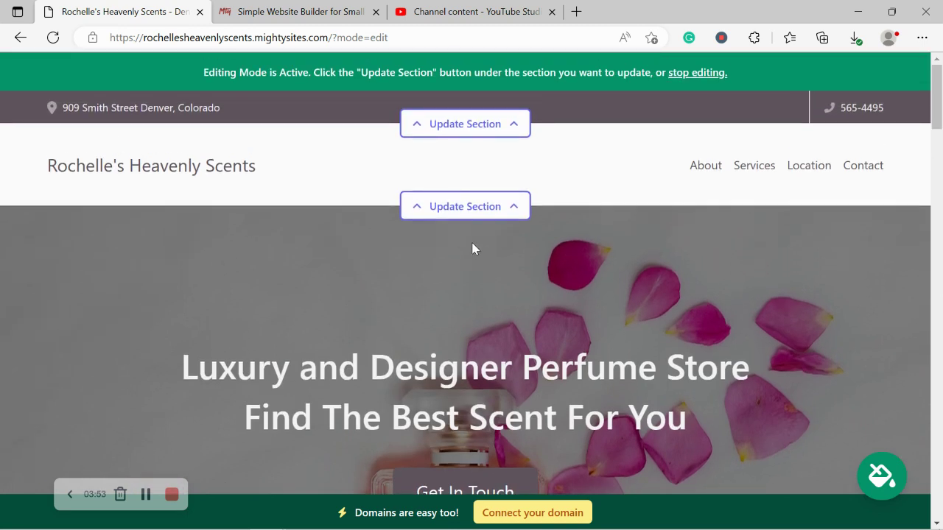
# Step: Enable 'Show email on site' in the top contact bar's location settings and save
pyautogui.click(463, 123)
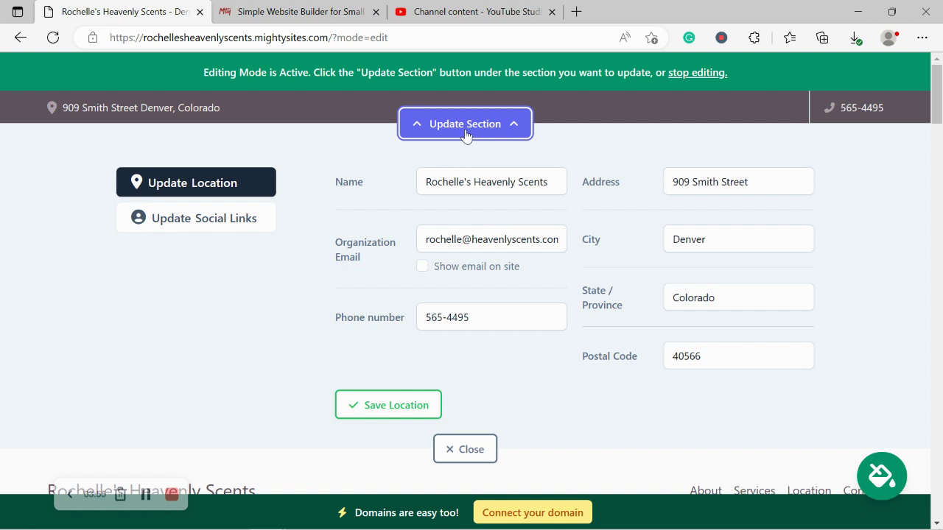
pyautogui.click(423, 266)
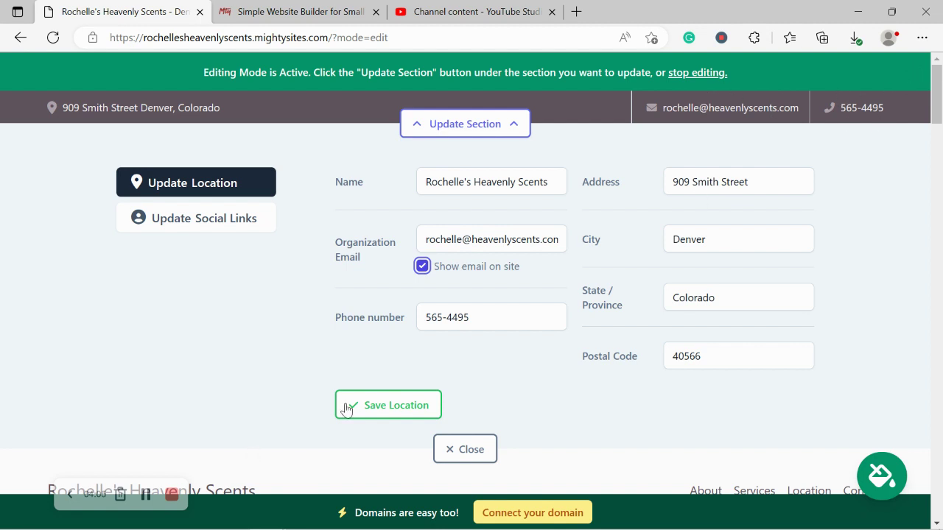
pyautogui.click(381, 411)
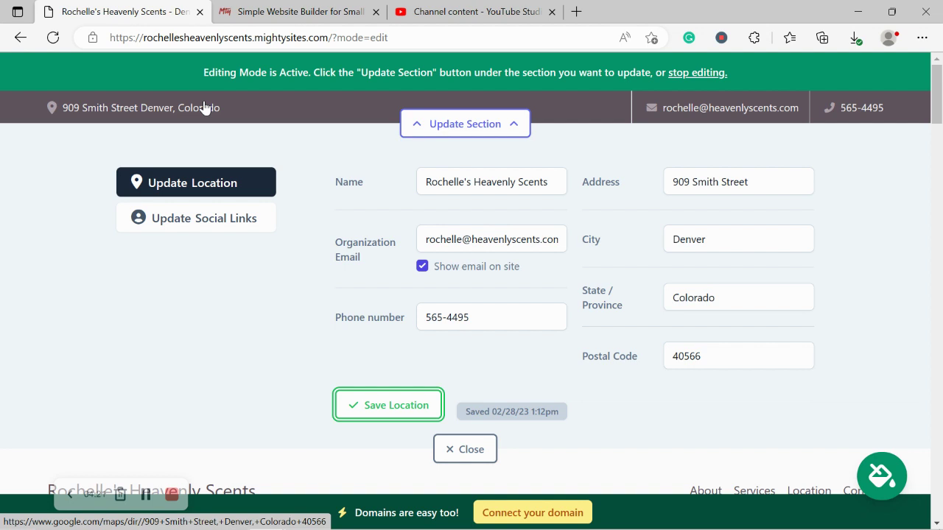
# Step: Add the Instagram handle 'mightysites' to the social links, save, and close the editor
pyautogui.click(225, 212)
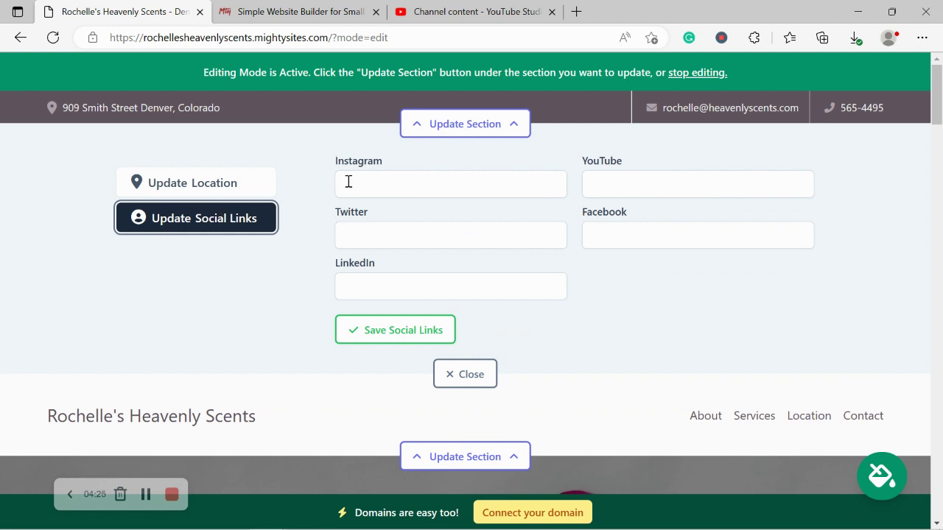
pyautogui.click(428, 192)
pyautogui.write('mightysites')
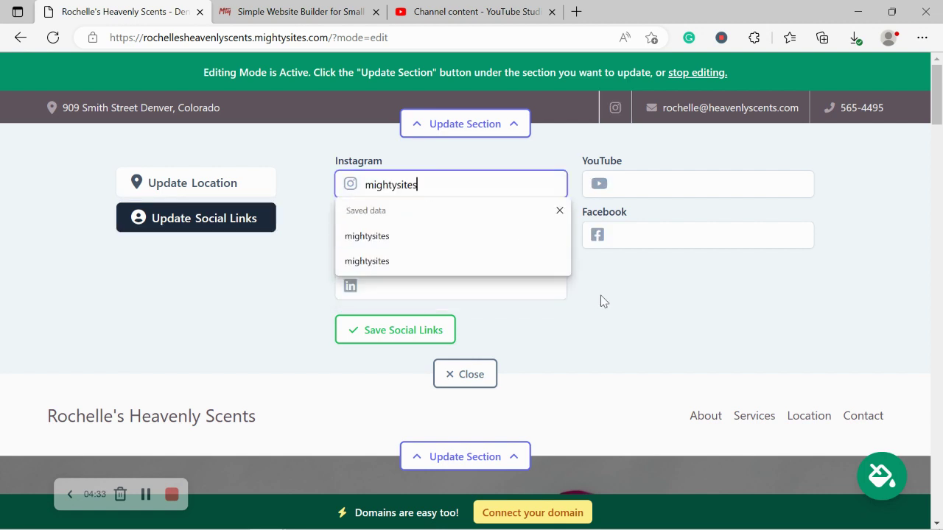
pyautogui.press('Return')
pyautogui.click(410, 328)
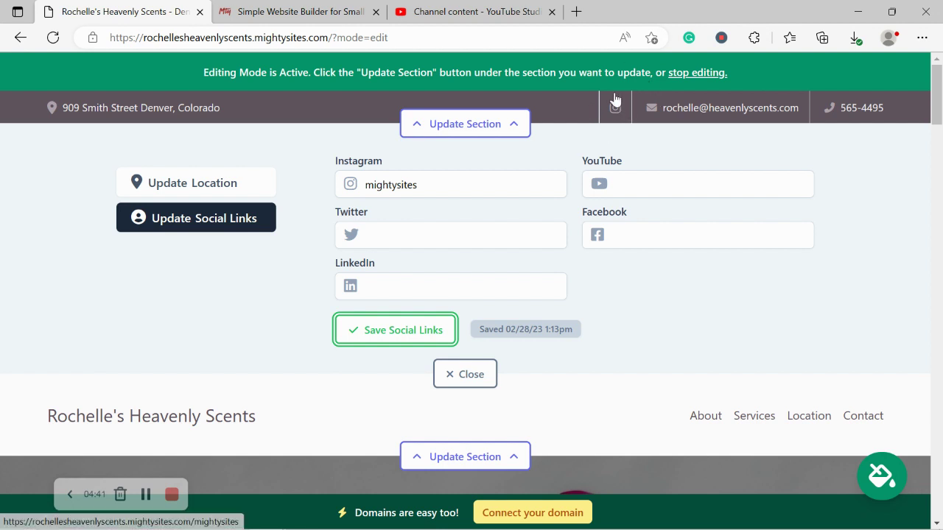
pyautogui.click(450, 370)
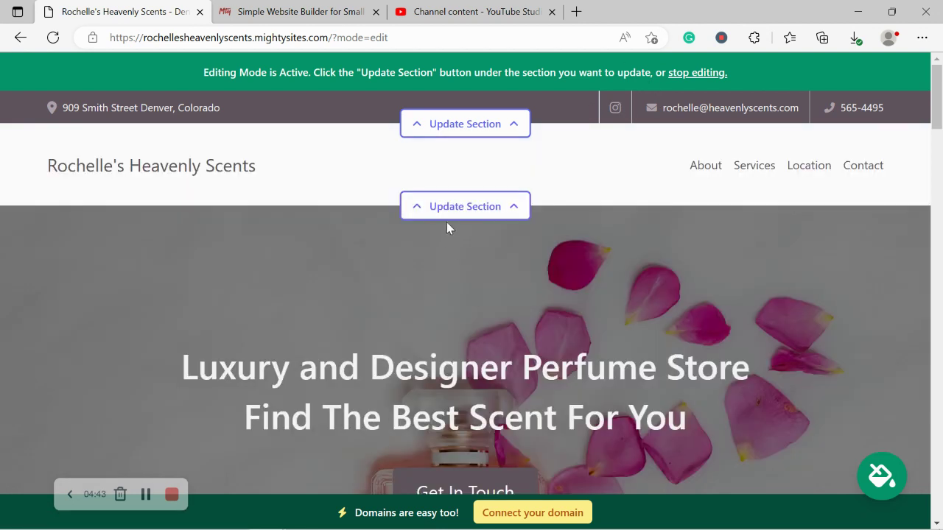
# Step: From the header section settings, choose Update Logo and browse for a logo image
pyautogui.click(456, 215)
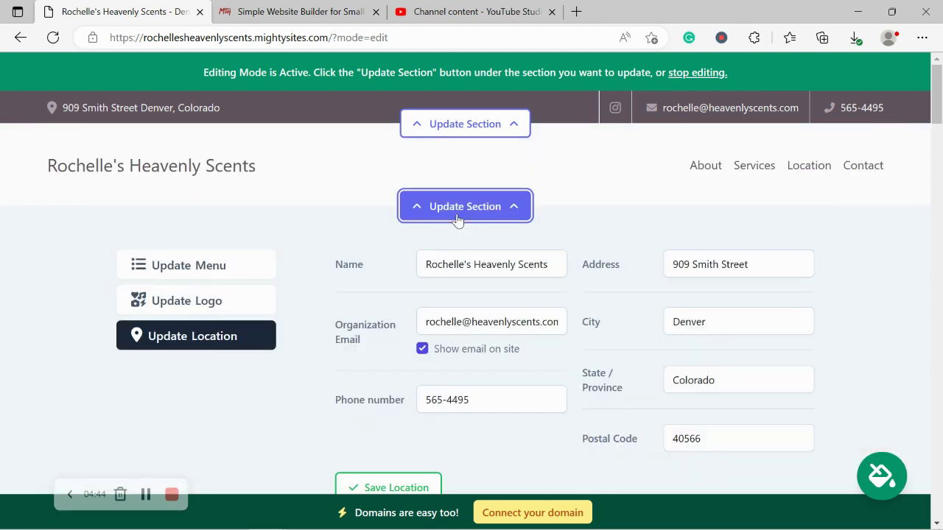
pyautogui.click(199, 299)
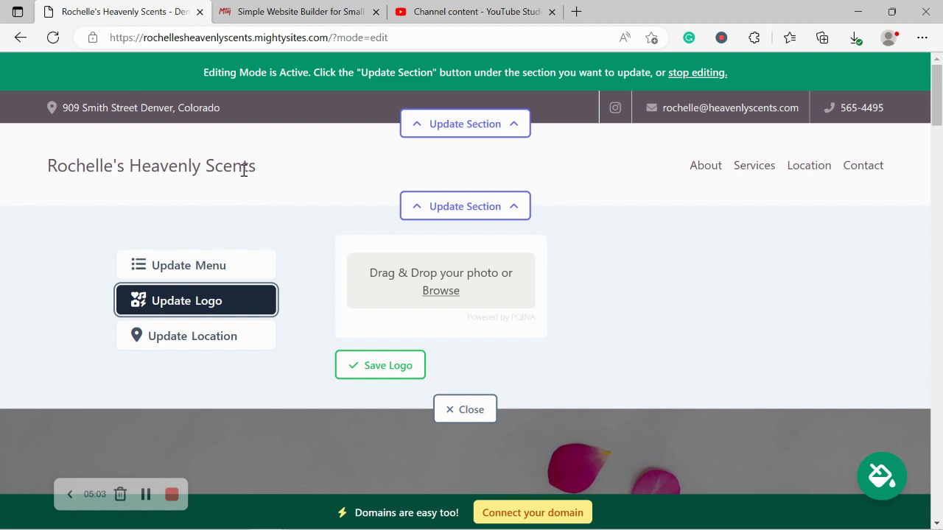
pyautogui.click(441, 290)
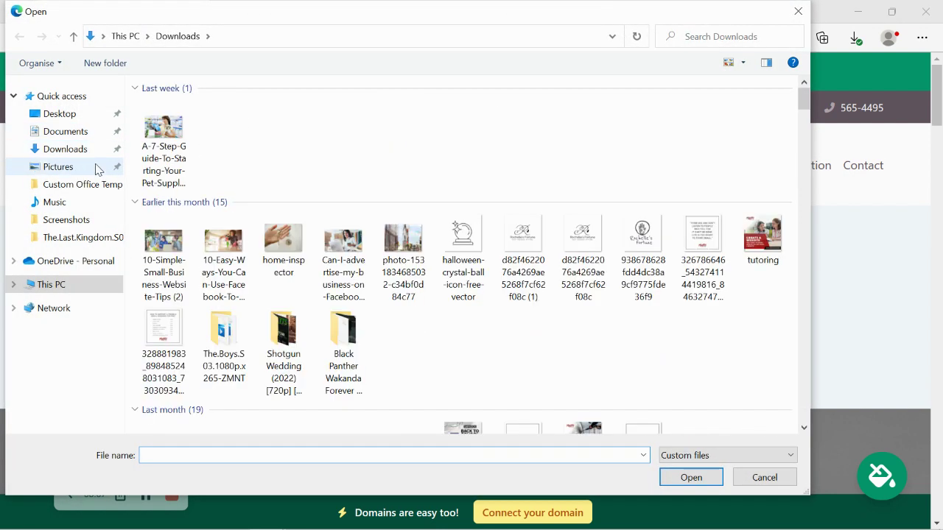
# Step: Upload the Mighty Sites logo from the Pictures folder, save it, and close the logo editor
pyautogui.click(96, 168)
pyautogui.doubleClick(450, 164)
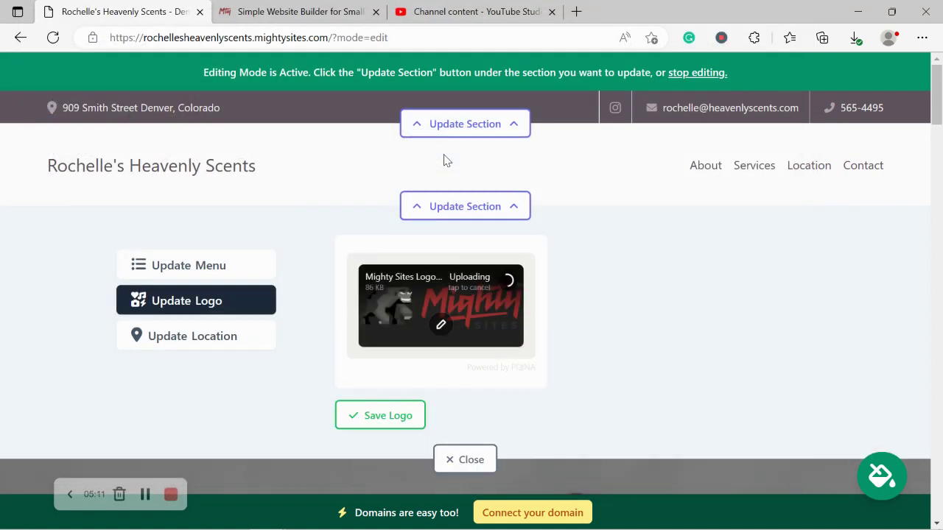
pyautogui.click(396, 420)
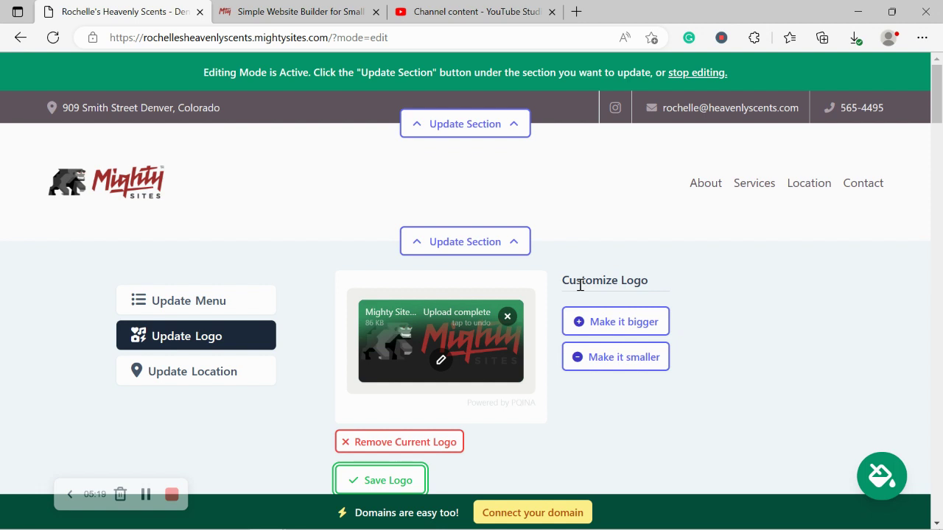
pyautogui.scroll(-1, 580, 285)
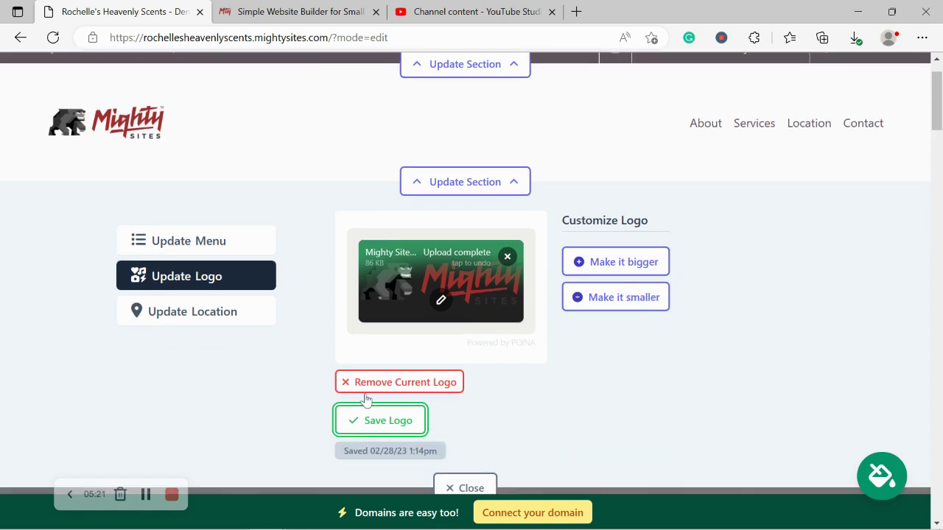
pyautogui.click(379, 421)
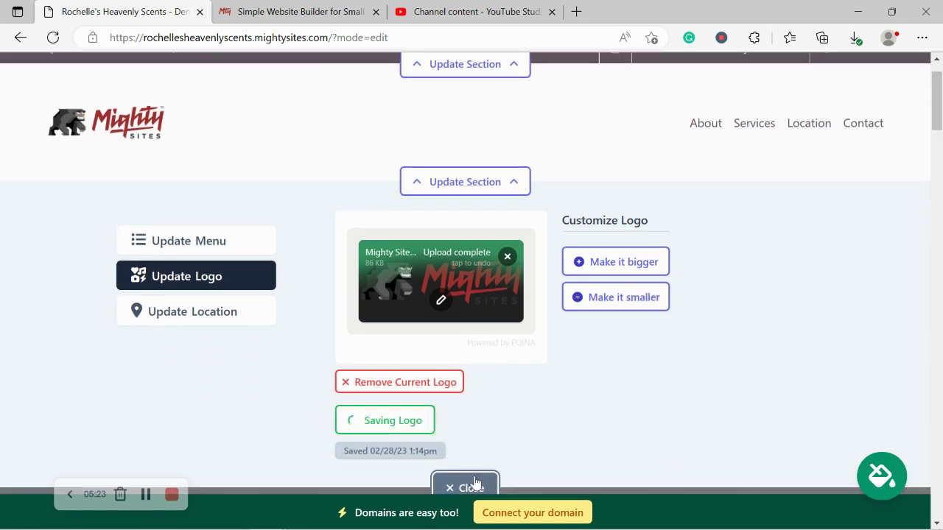
pyautogui.click(464, 486)
# Step: Scroll through the intro section, clear the stray text selection, and return to the hero banner
pyautogui.scroll(-6, 462, 390)
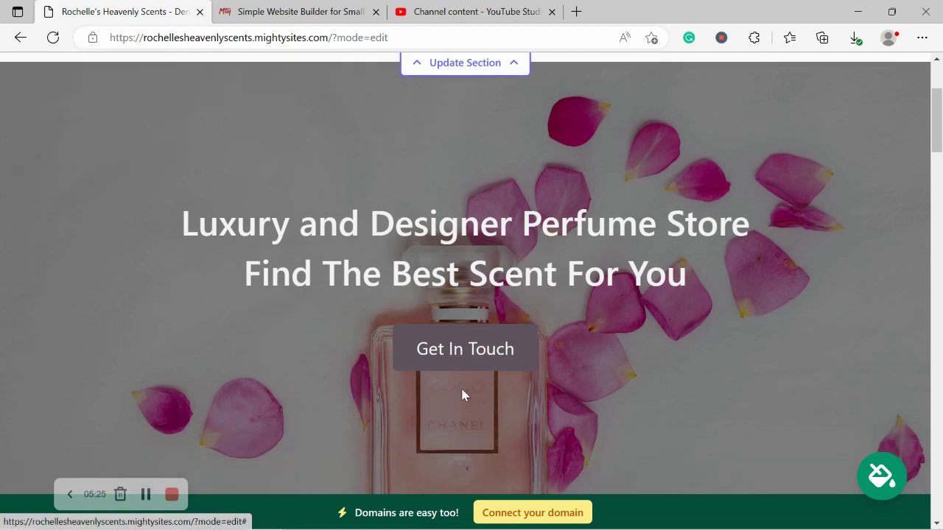
pyautogui.scroll(-1, 462, 391)
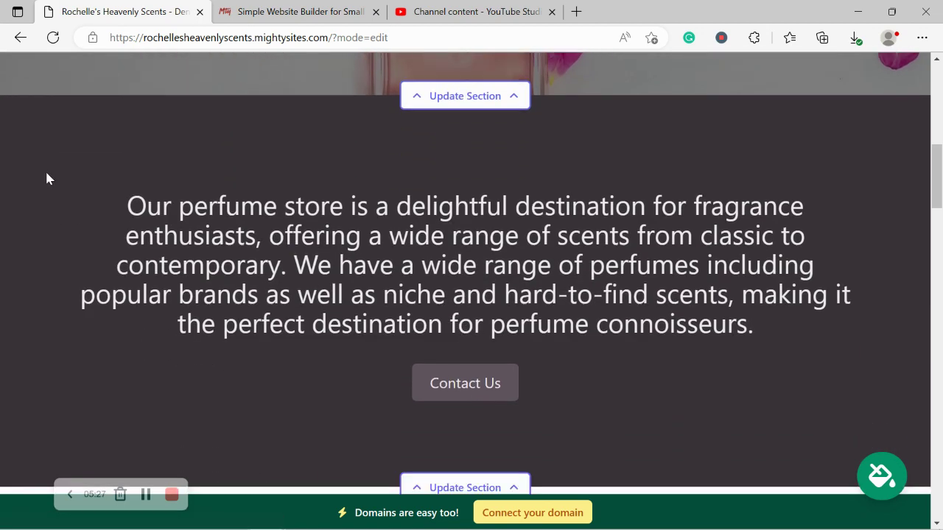
pyautogui.moveTo(45, 169); pyautogui.dragTo(668, 328)
pyautogui.click(690, 384)
pyautogui.scroll(3, 328, 248)
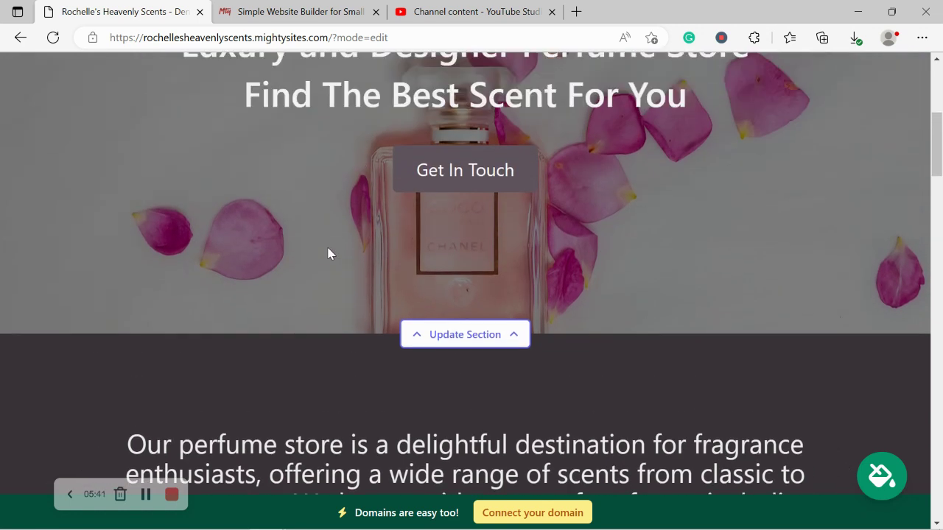
pyautogui.scroll(1, 329, 254)
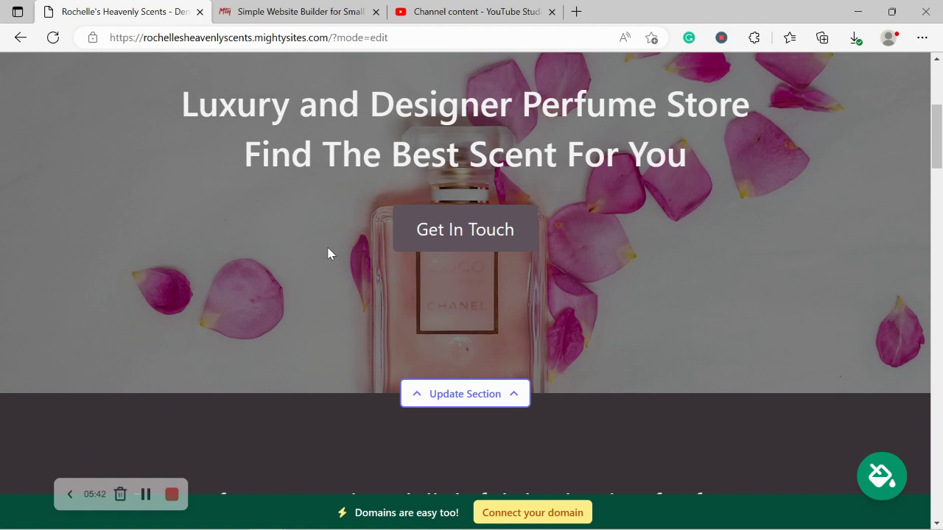
# Step: Open the site theme choices and preview the slate and teal themes
pyautogui.click(881, 487)
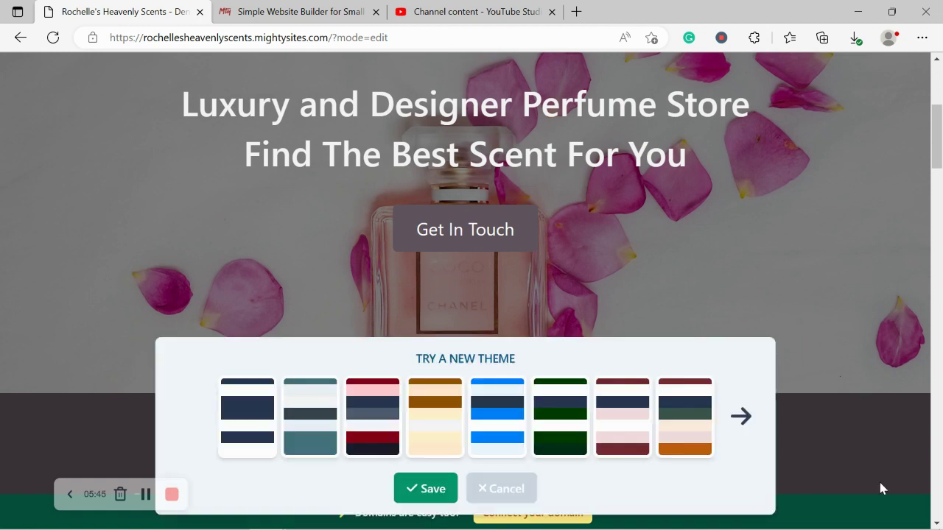
pyautogui.click(307, 415)
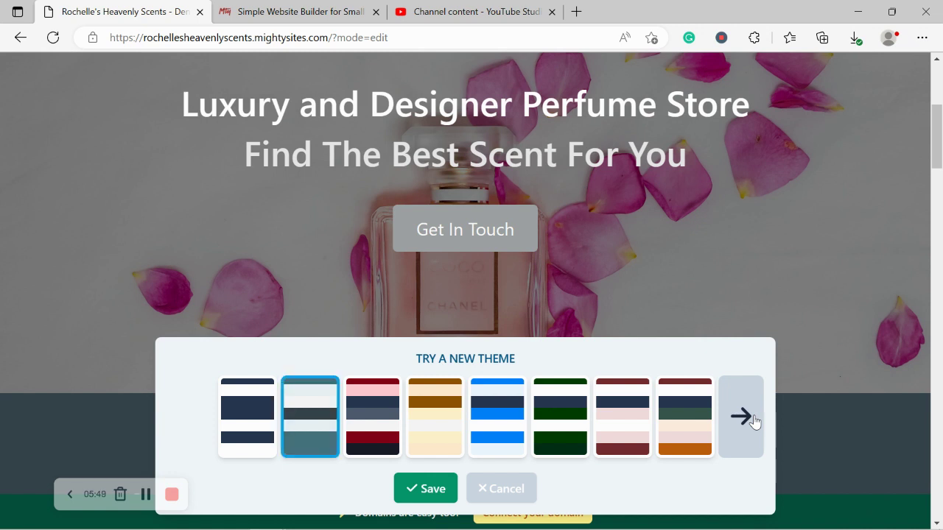
pyautogui.click(740, 417)
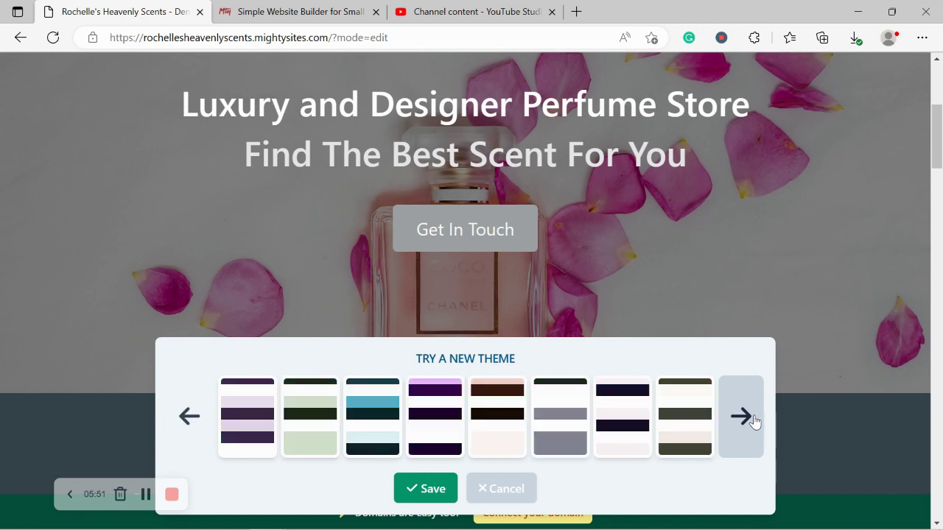
pyautogui.click(753, 422)
pyautogui.click(753, 420)
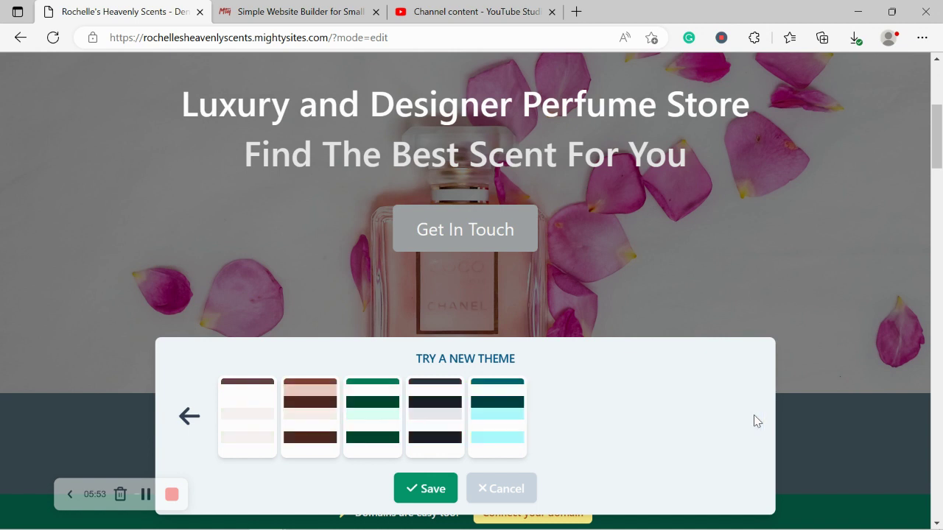
pyautogui.click(487, 416)
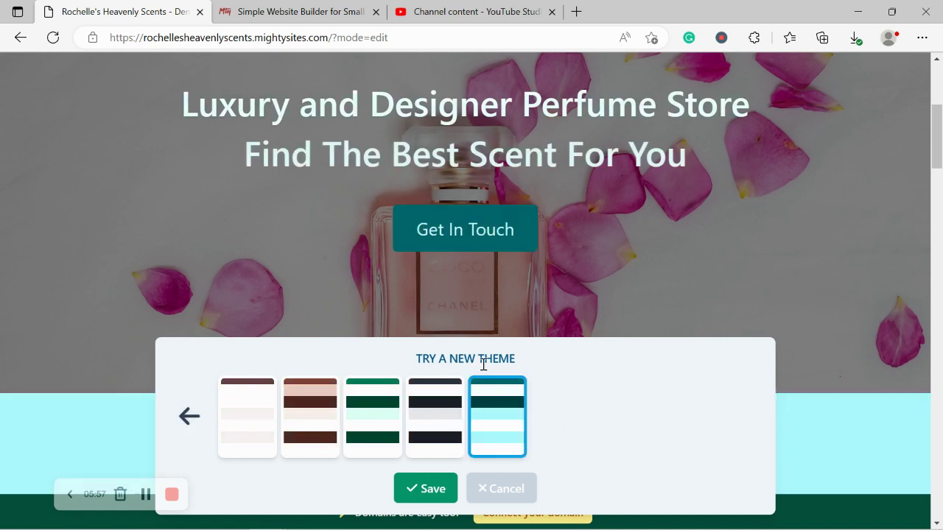
# Step: Preview the green and pink themes, then save the dark-purple theme
pyautogui.click(681, 415)
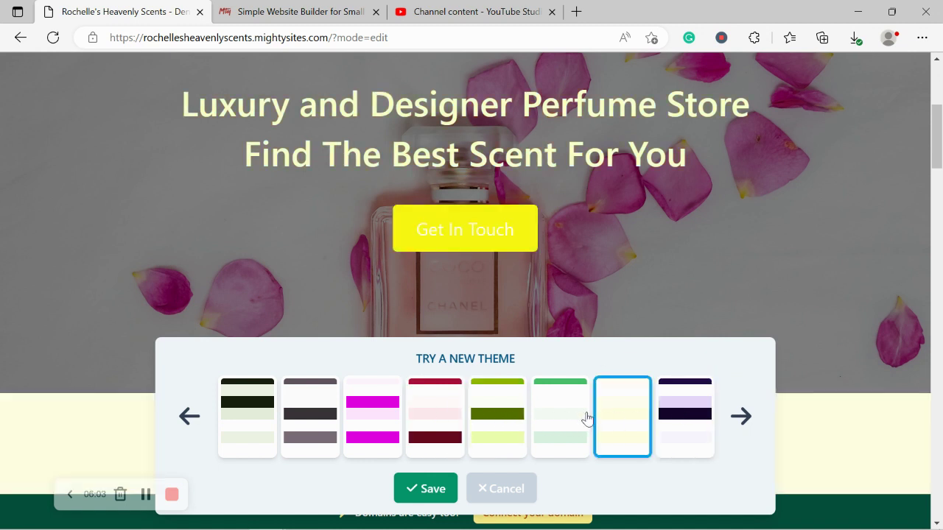
pyautogui.click(558, 420)
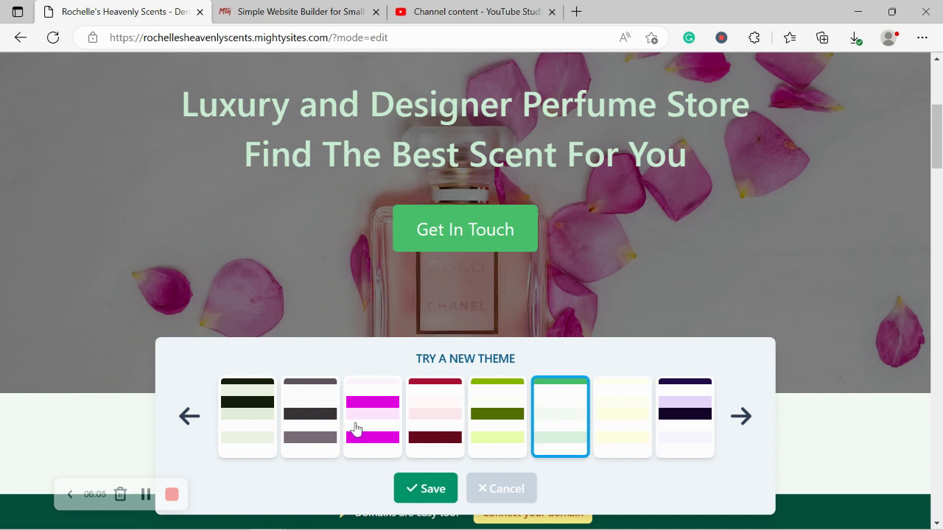
pyautogui.click(356, 429)
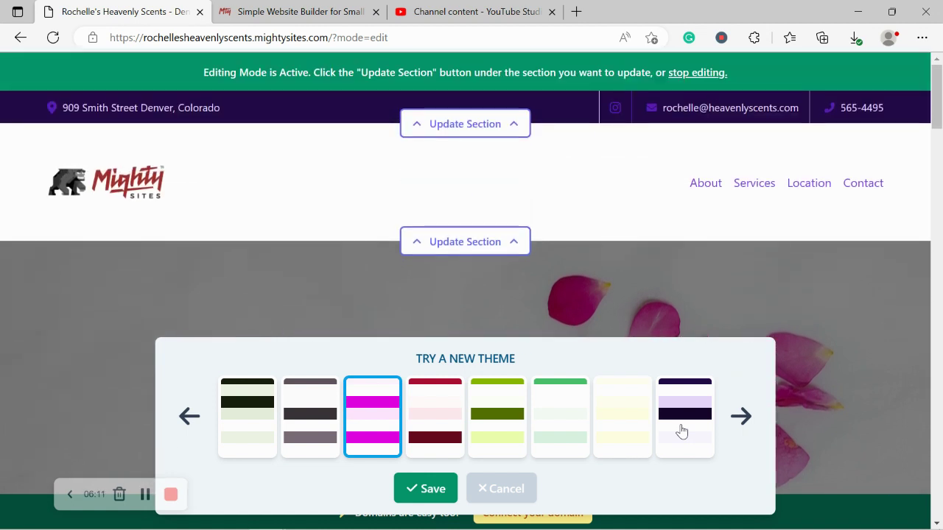
pyautogui.click(681, 431)
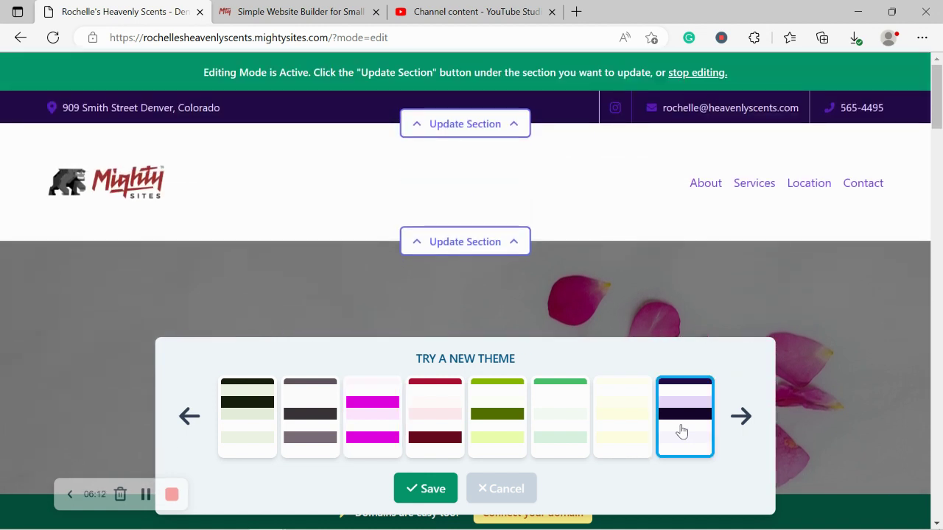
pyautogui.click(425, 489)
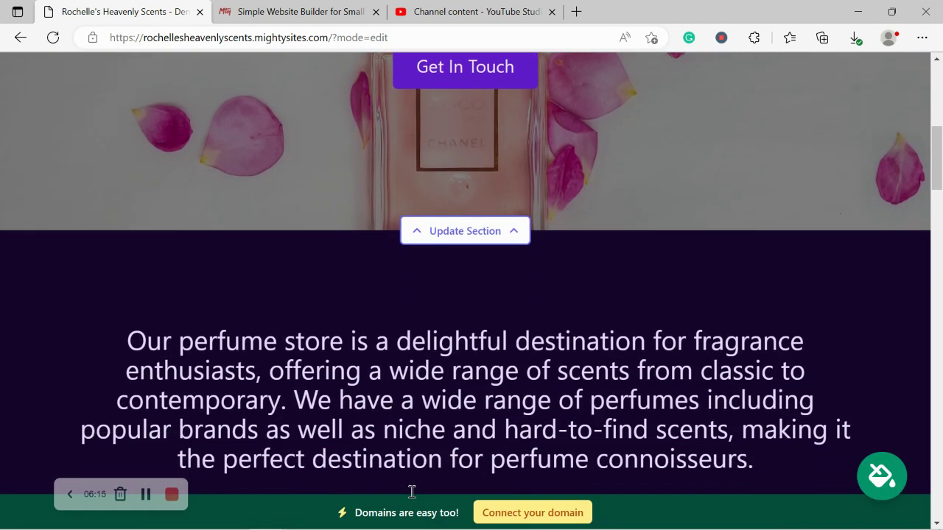
pyautogui.scroll(-6, 412, 492)
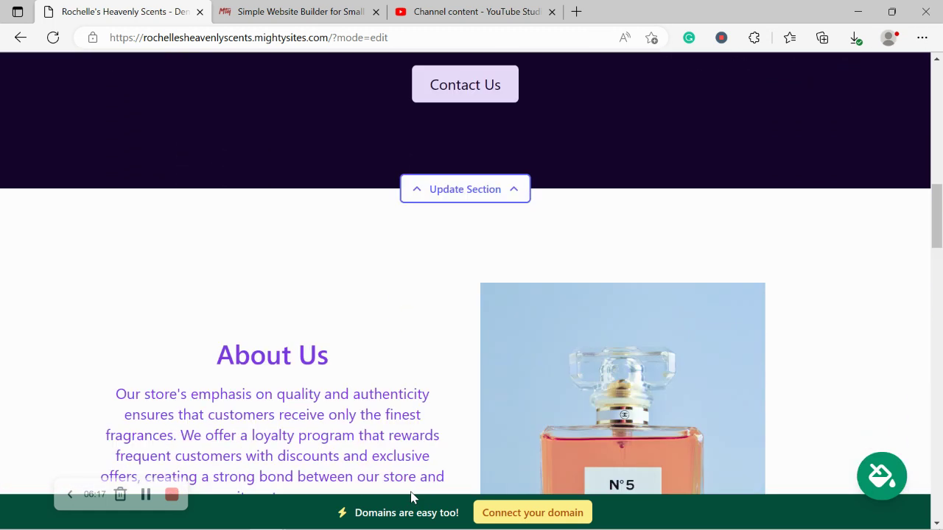
# Step: Scroll back to the hero and deselect its heading text
pyautogui.scroll(6, 412, 498)
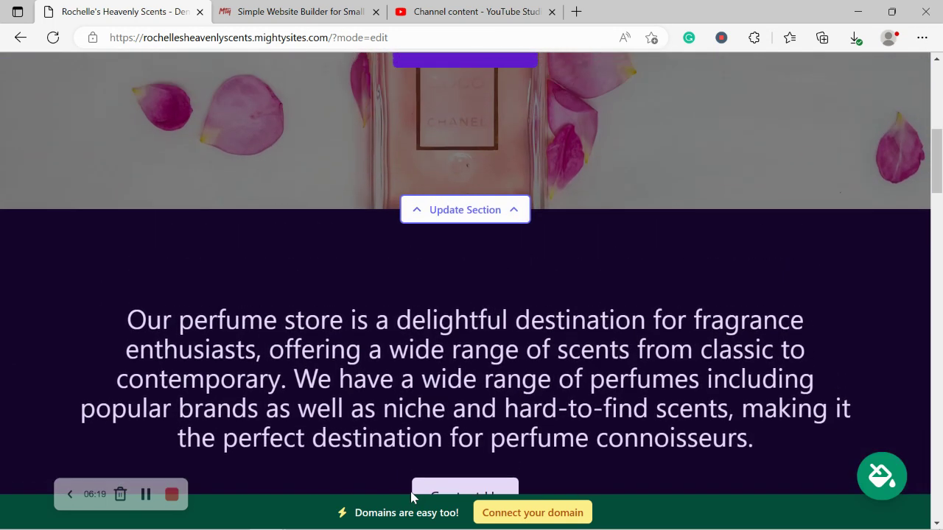
pyautogui.scroll(6, 411, 498)
pyautogui.scroll(-2, 412, 498)
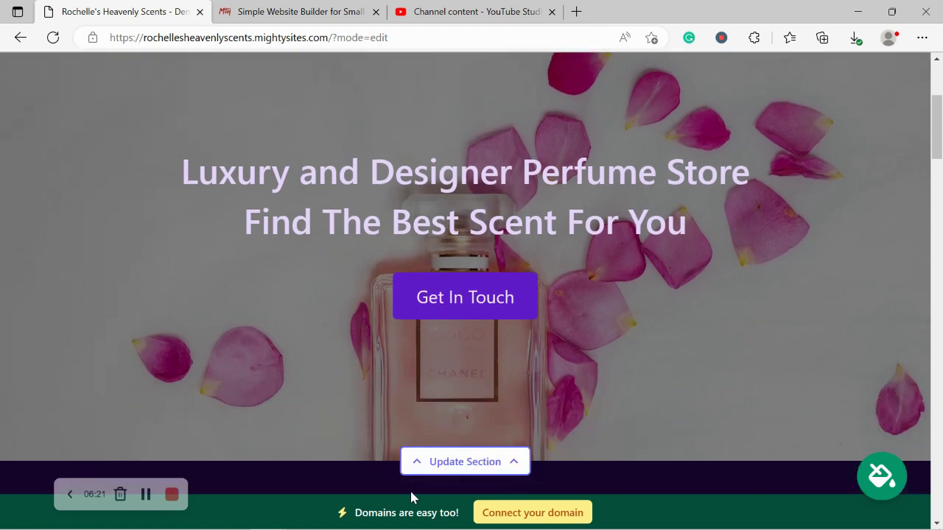
pyautogui.scroll(-1, 411, 499)
pyautogui.scroll(1, 412, 488)
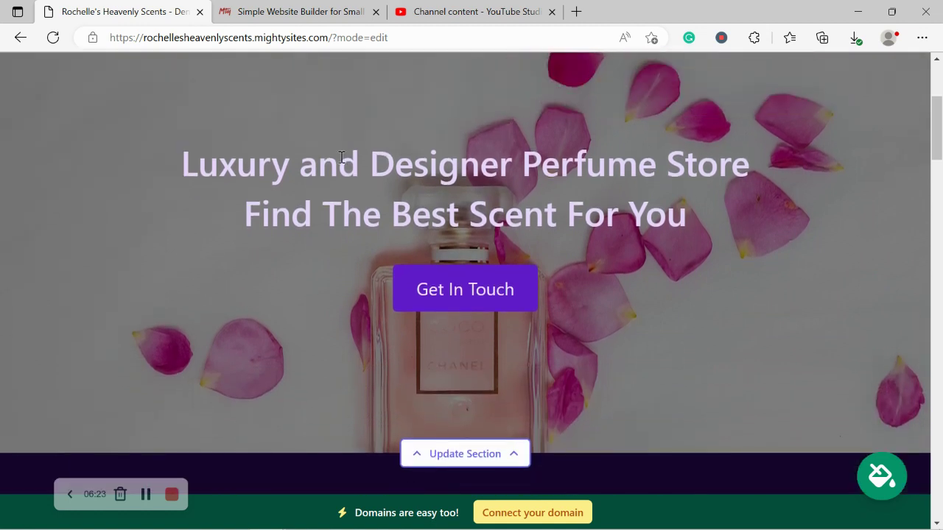
pyautogui.tripleClick(543, 207)
pyautogui.click(594, 372)
# Step: Open the hero section's Update Image panel and browse the stock photo library
pyautogui.scroll(-1, 593, 372)
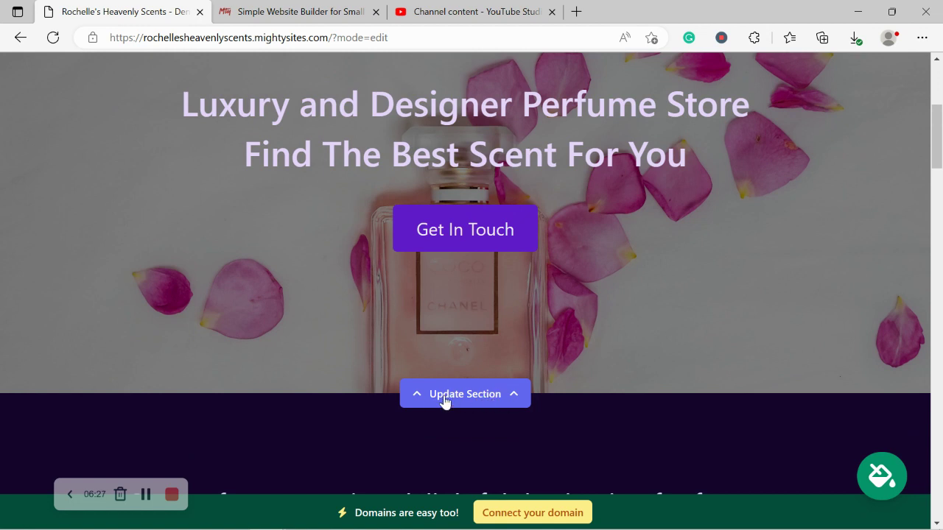
pyautogui.click(472, 399)
pyautogui.scroll(-3, 228, 290)
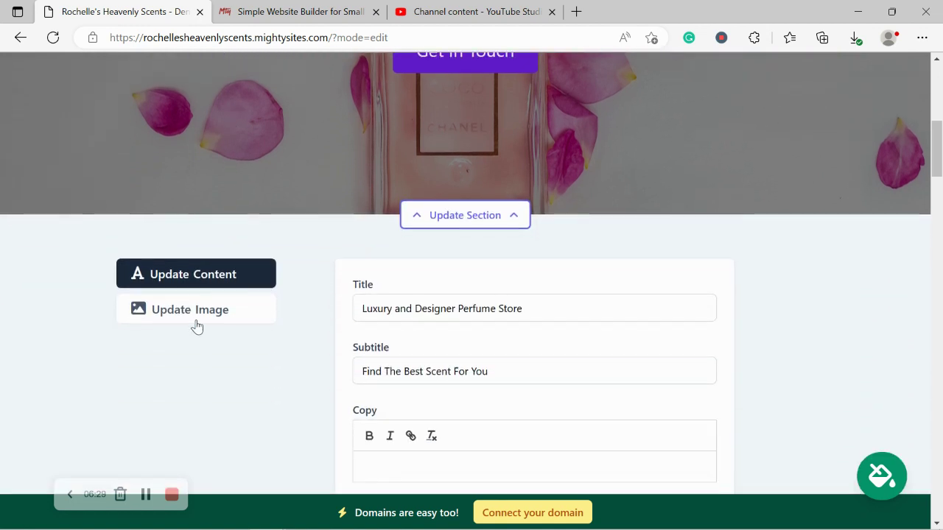
pyautogui.click(196, 325)
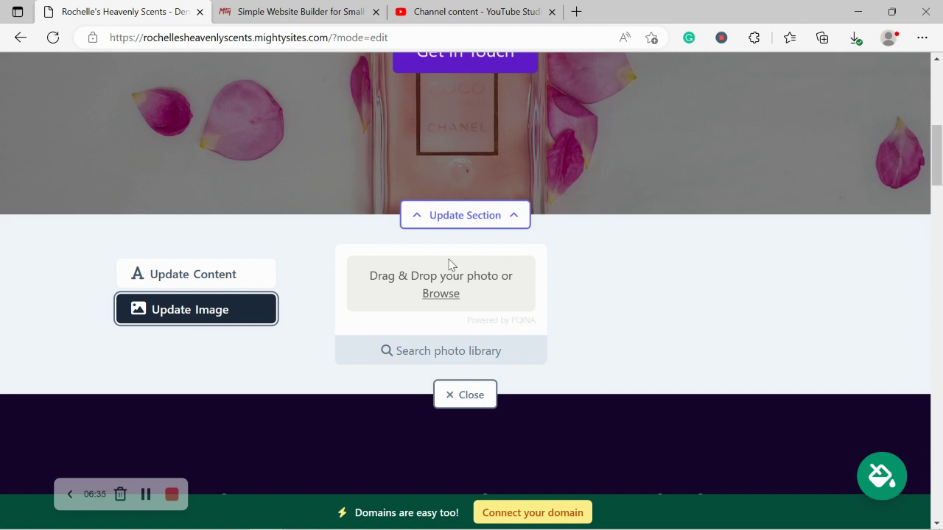
pyautogui.click(472, 352)
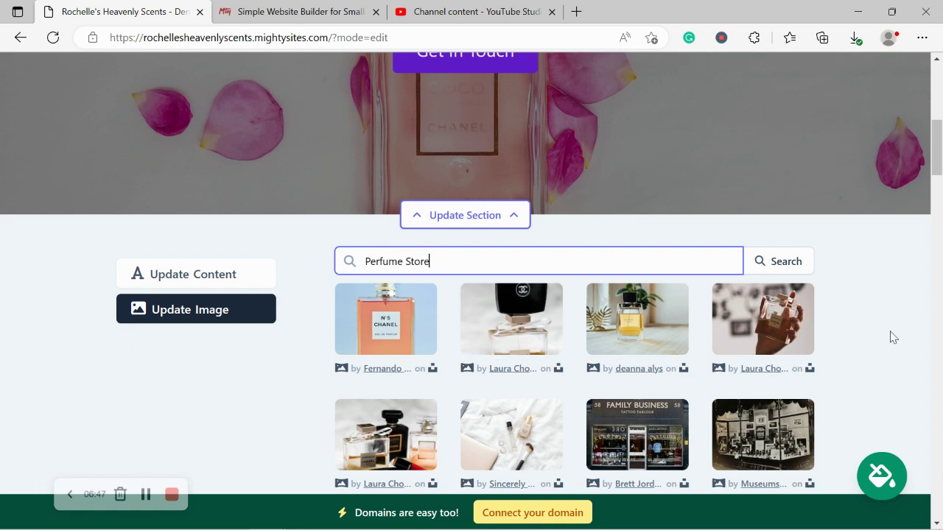
# Step: Choose the perfume-bottles-and-lipstick photo from the 'Perfume Store' results, then discard it
pyautogui.scroll(-2, 863, 326)
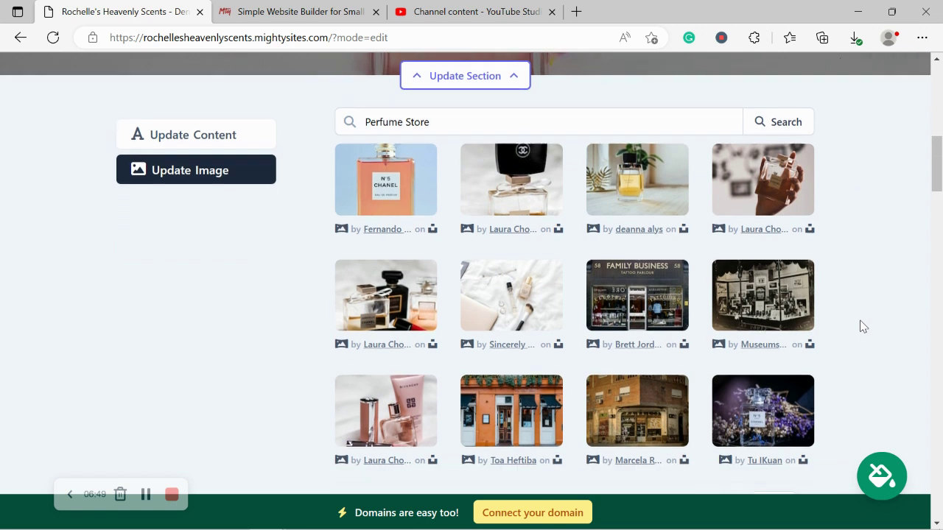
pyautogui.scroll(1, 863, 326)
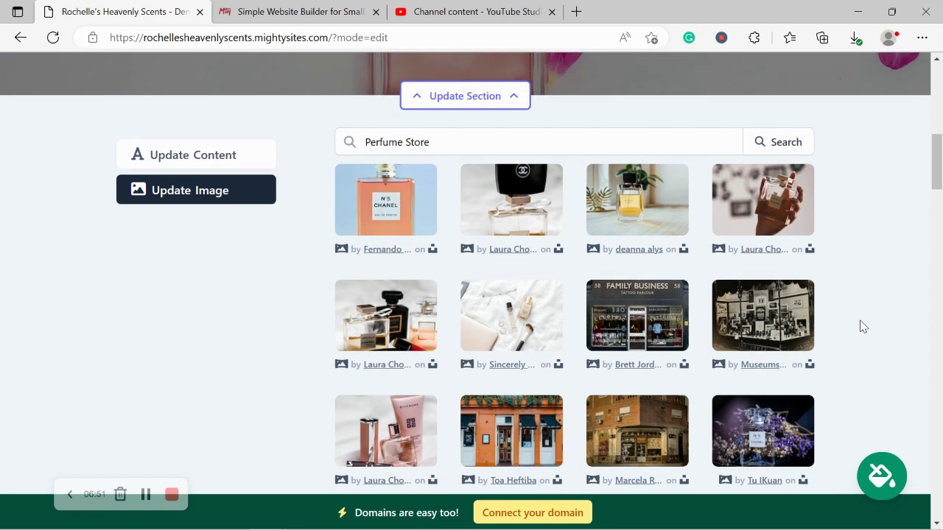
pyautogui.scroll(2, 421, 337)
pyautogui.scroll(-1, 421, 337)
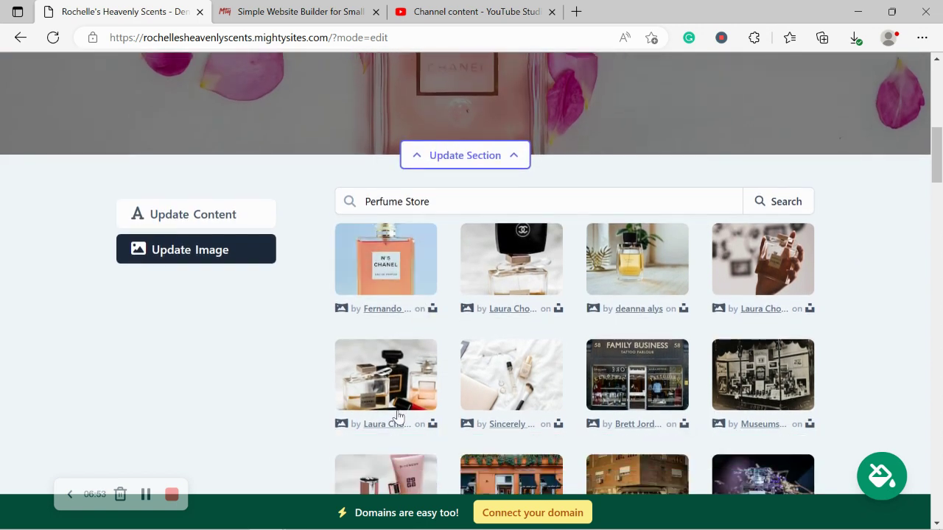
pyautogui.click(391, 358)
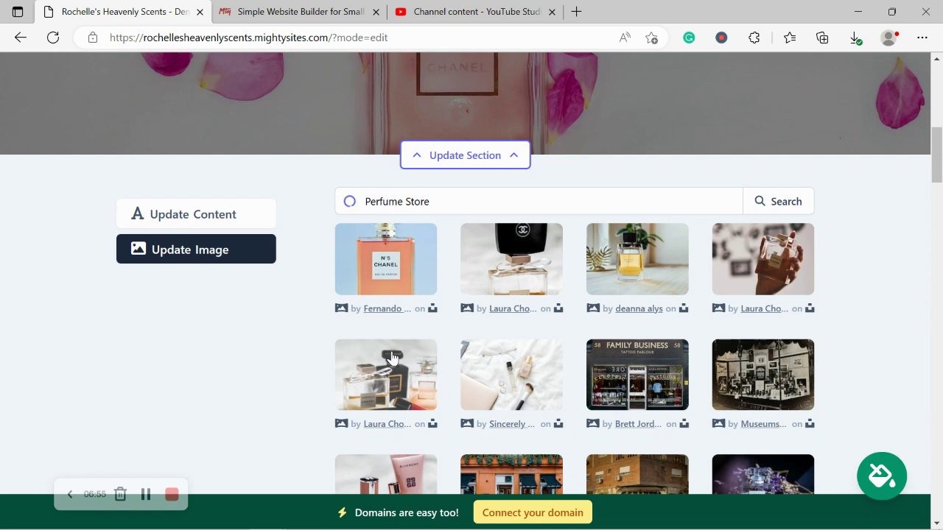
pyautogui.scroll(-1, 391, 358)
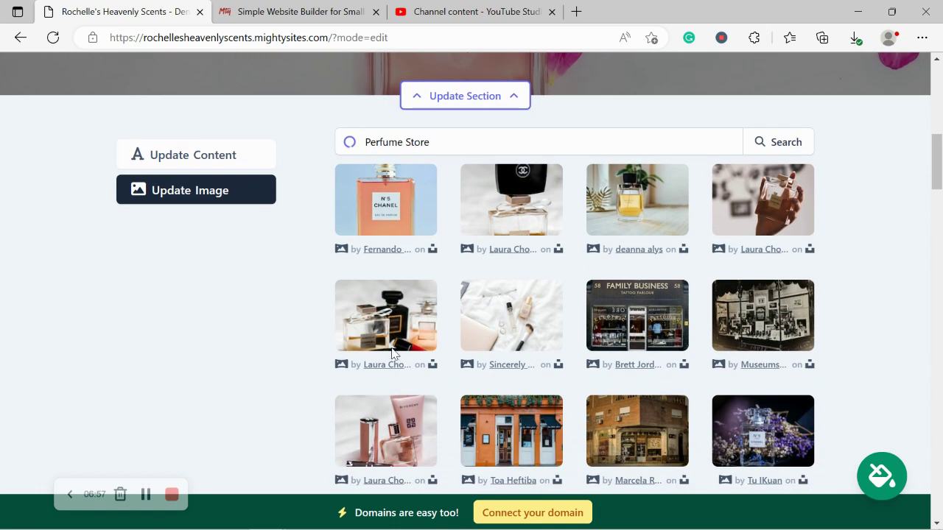
pyautogui.click(535, 451)
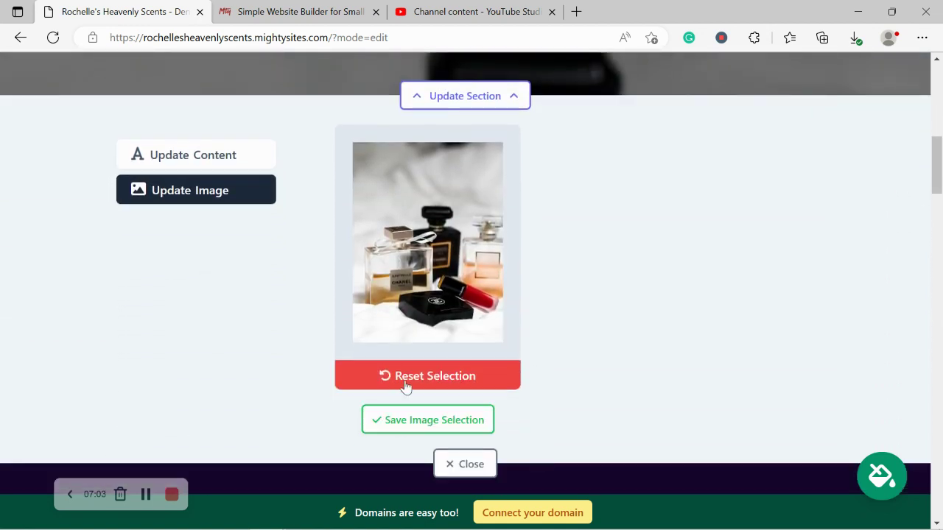
pyautogui.click(398, 381)
# Step: Narrow the photo library search from 'Perfume Store' to 'Perfume'
pyautogui.click(446, 232)
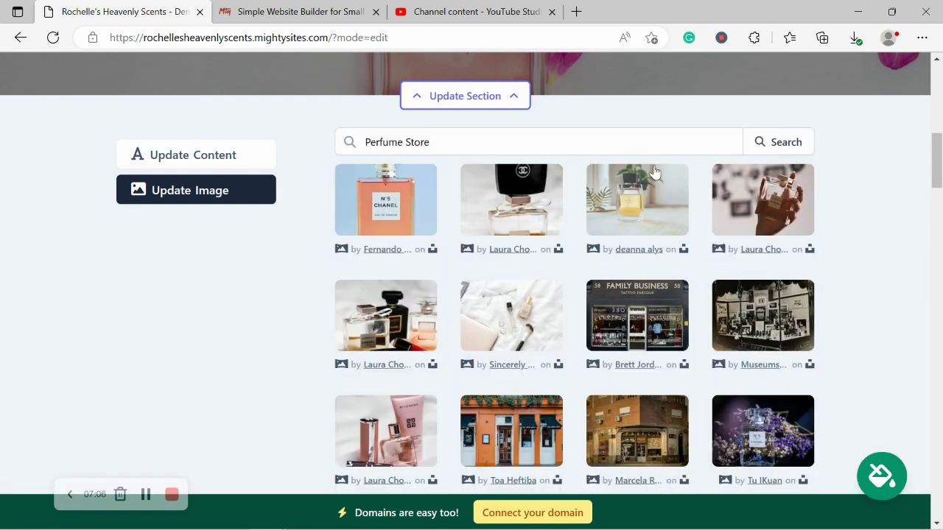
pyautogui.click(522, 145)
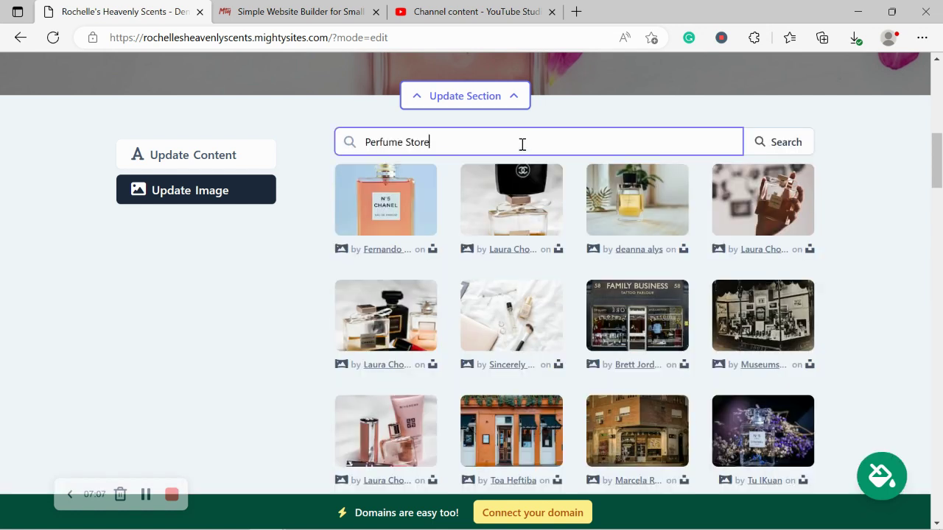
pyautogui.hotkey('ctrl', 'shift', 'Left')
pyautogui.press('BackSpace')
pyautogui.press('BackSpace')
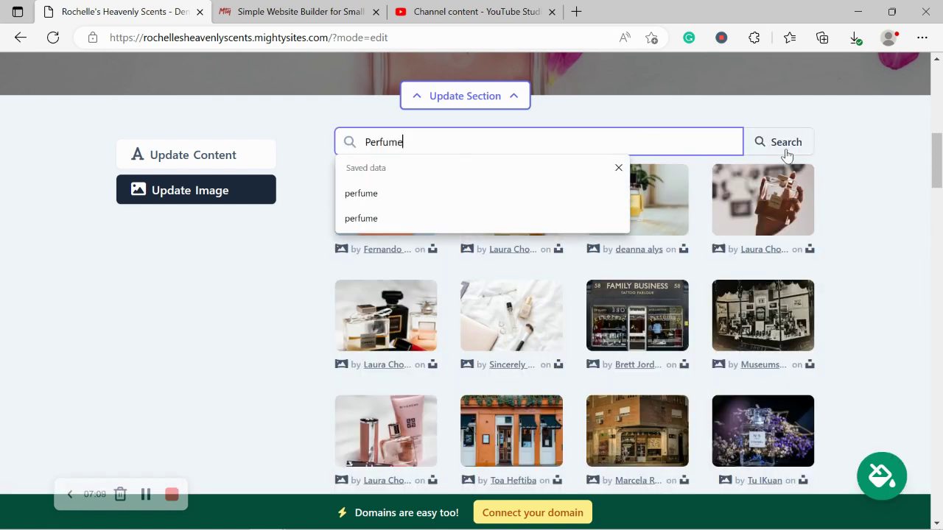
pyautogui.click(780, 148)
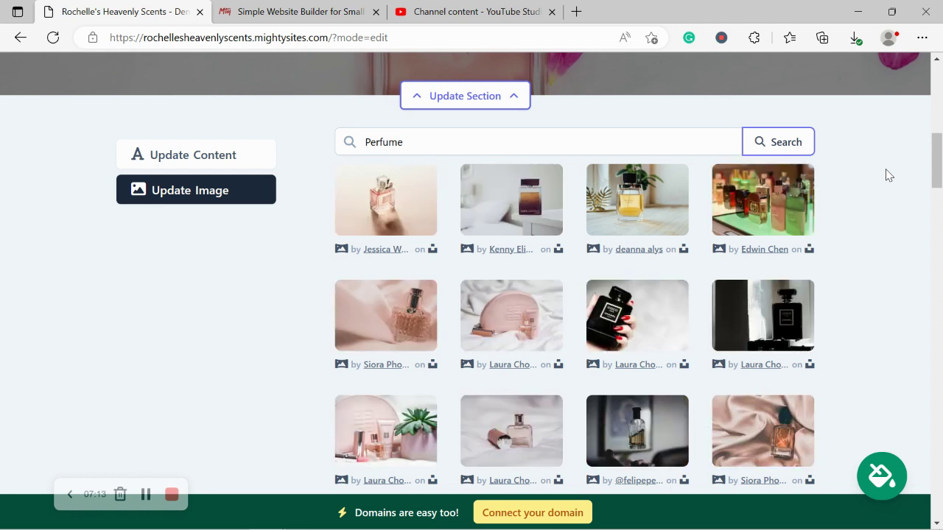
# Step: Save the colourful shelved perfume bottles photo as the hero image
pyautogui.click(763, 192)
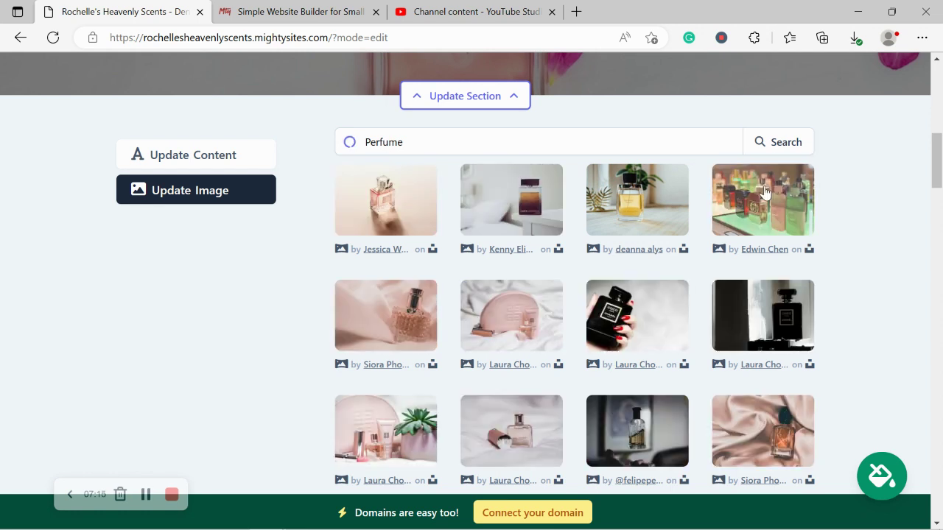
pyautogui.click(530, 463)
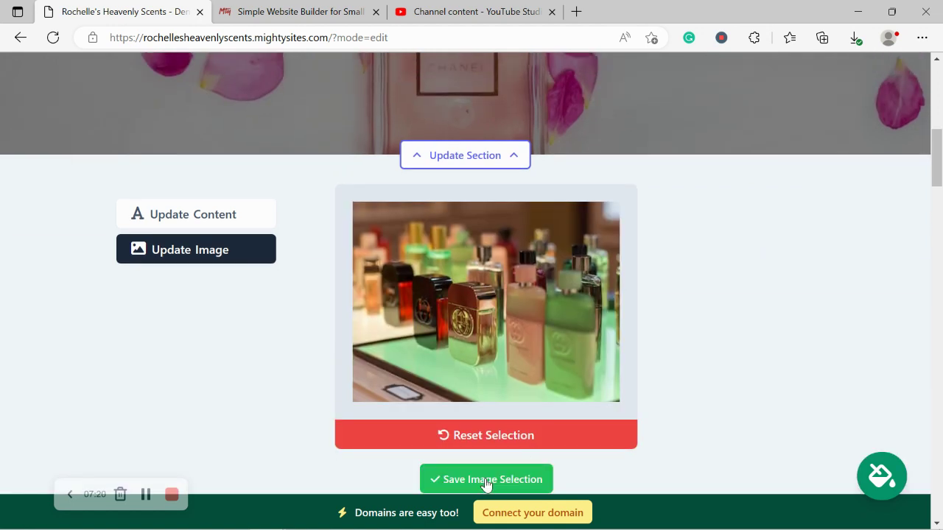
pyautogui.click(486, 480)
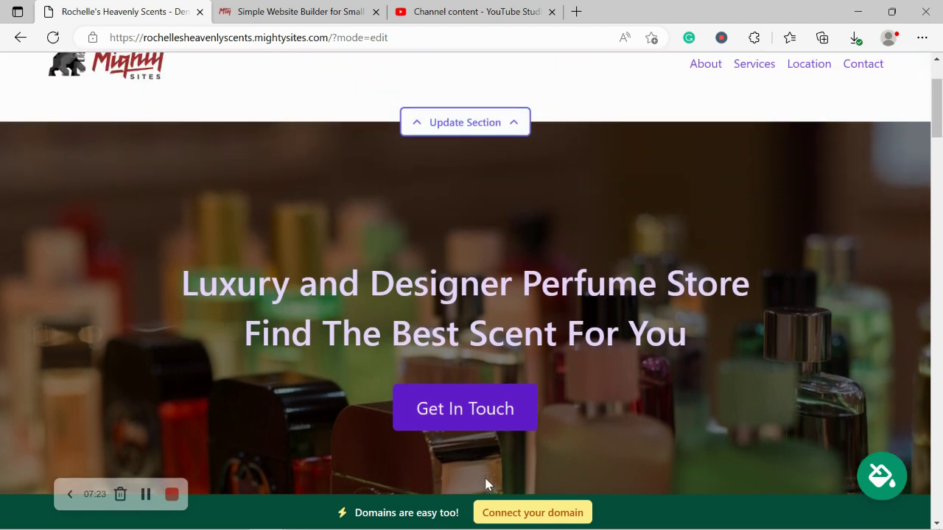
pyautogui.scroll(-5, 486, 484)
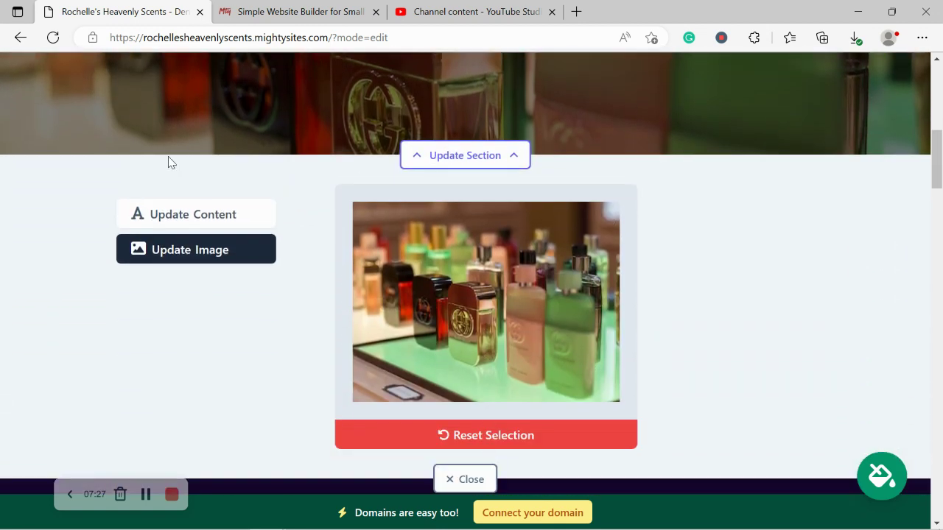
# Step: Open the hero's content editor and check the title text, leaving it unchanged
pyautogui.click(213, 224)
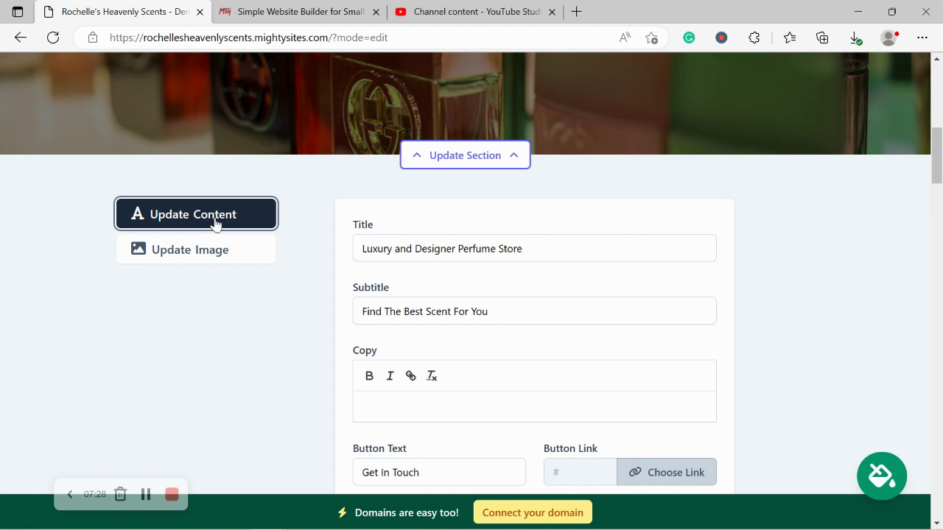
pyautogui.click(617, 221)
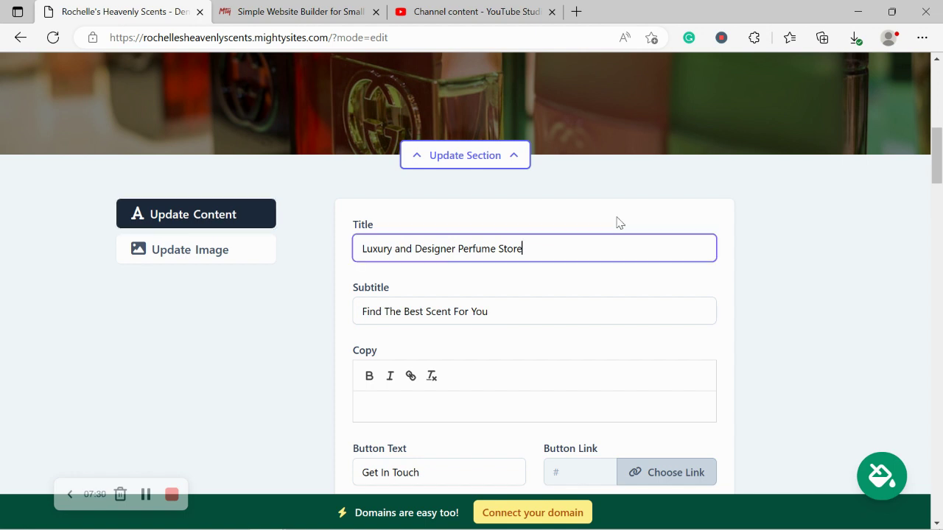
pyautogui.click(595, 182)
pyautogui.scroll(3, 595, 182)
pyautogui.scroll(1, 596, 182)
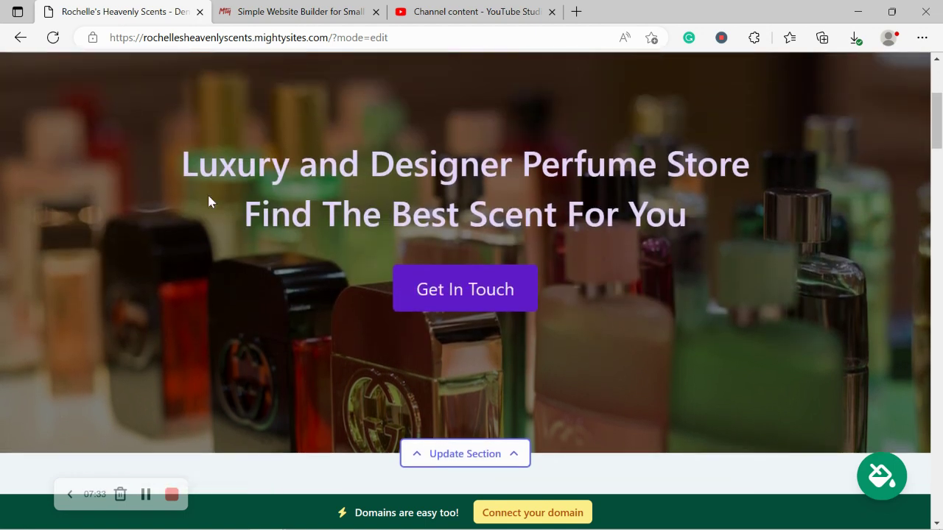
pyautogui.moveTo(157, 152); pyautogui.dragTo(717, 213)
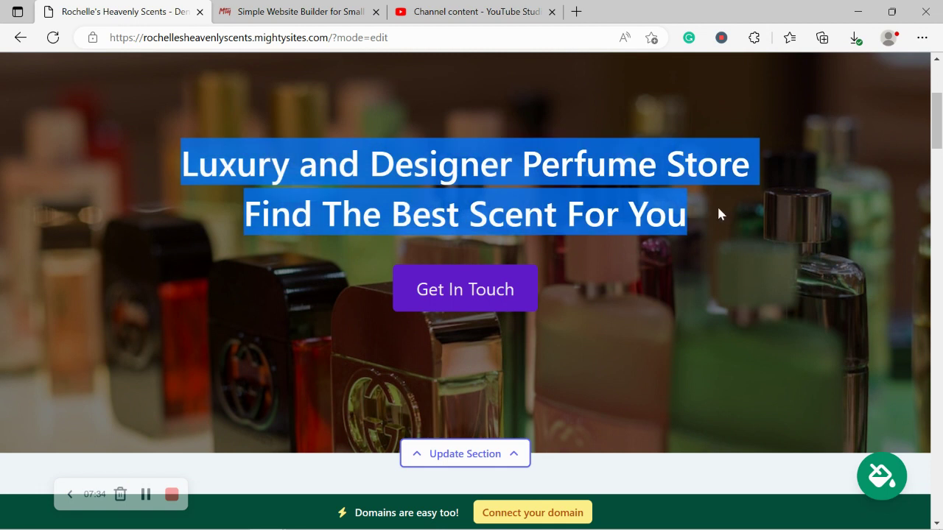
pyautogui.click(693, 378)
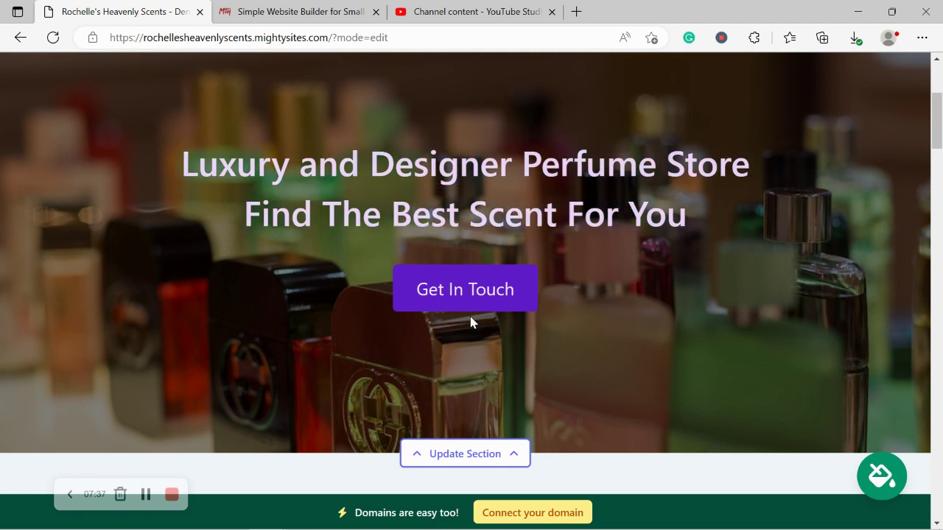
# Step: Replace the hero button text 'Get In Touch' with 'Get Directions'
pyautogui.scroll(-5, 470, 316)
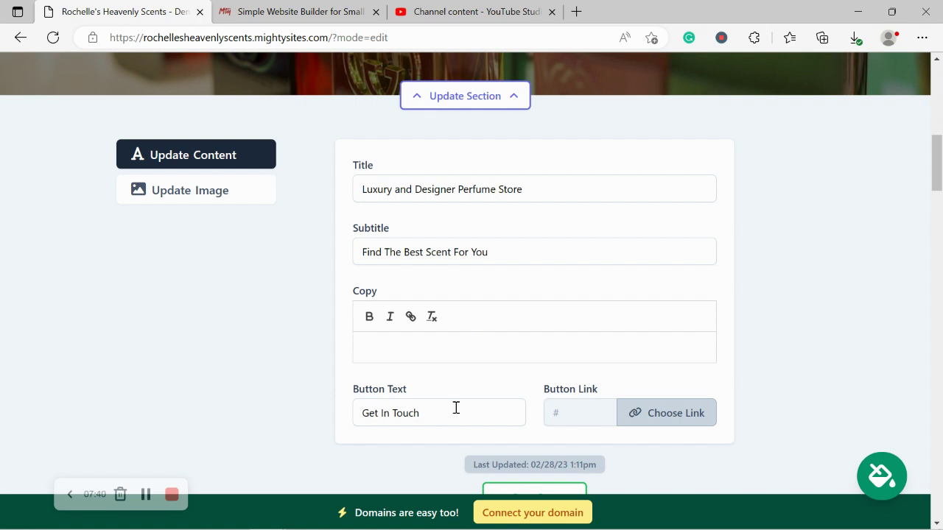
pyautogui.tripleClick(455, 407)
pyautogui.write('Get Di')
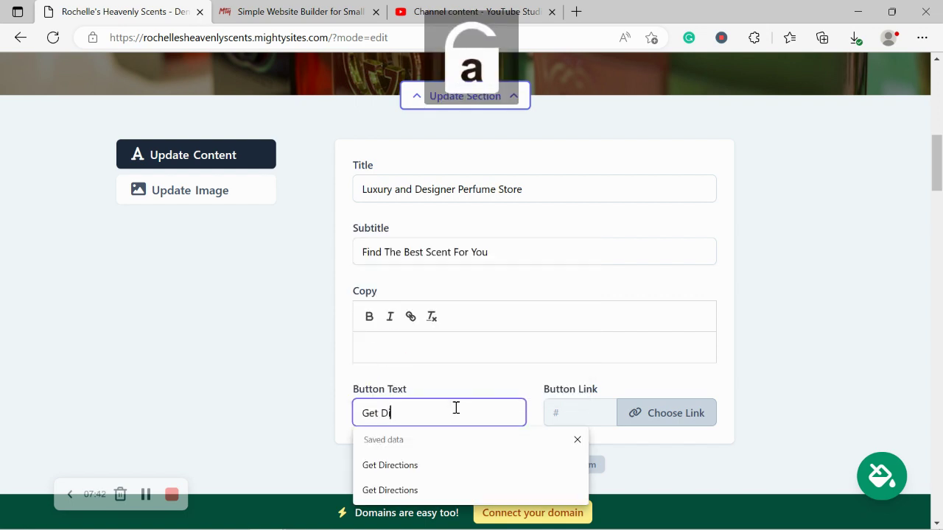
pyautogui.write('rections')
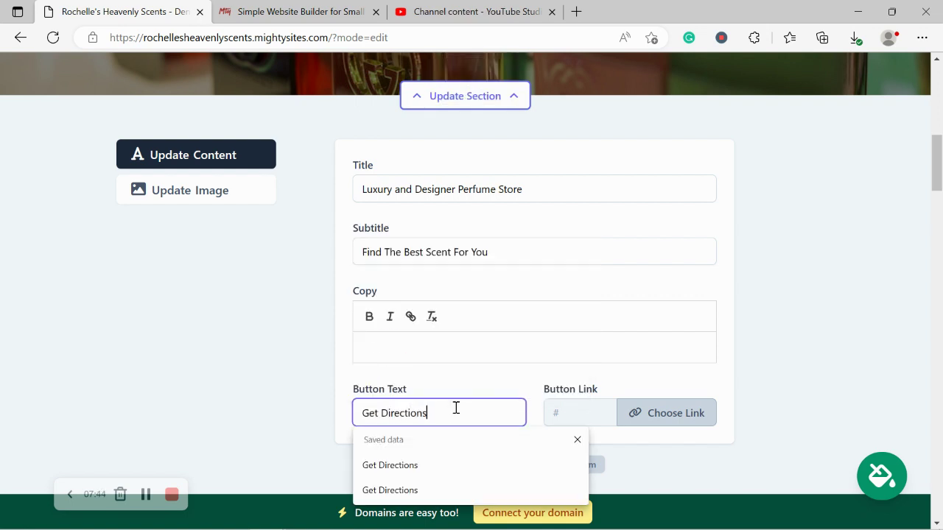
pyautogui.click(679, 412)
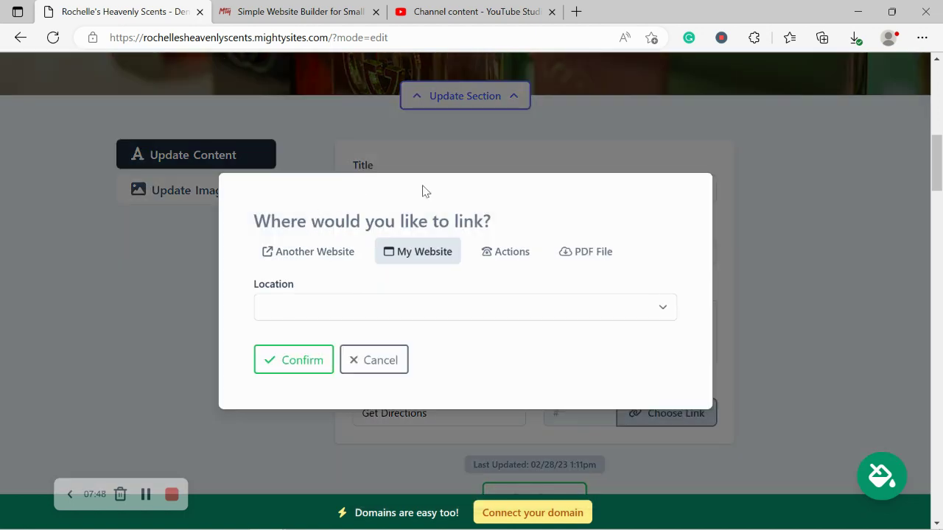
# Step: Link the Get Directions button to directions to the store and save the hero content
pyautogui.click(497, 257)
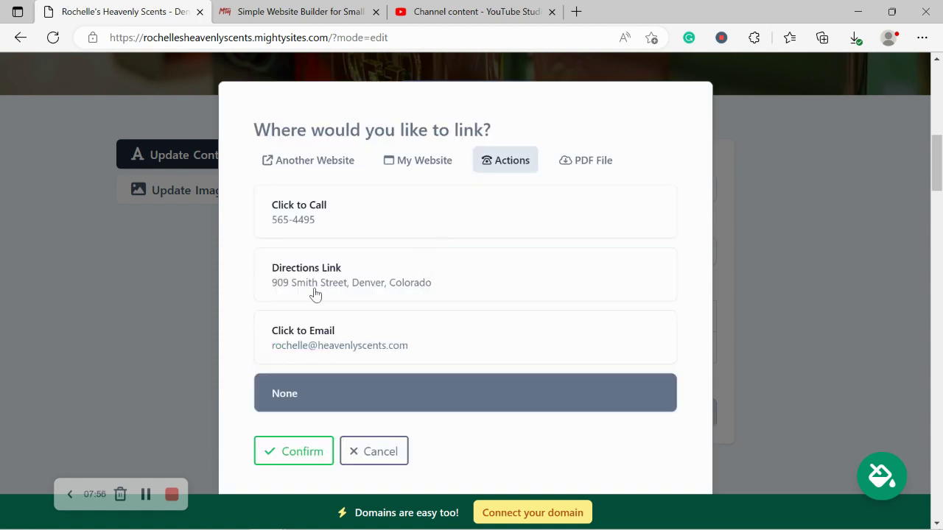
pyautogui.click(296, 274)
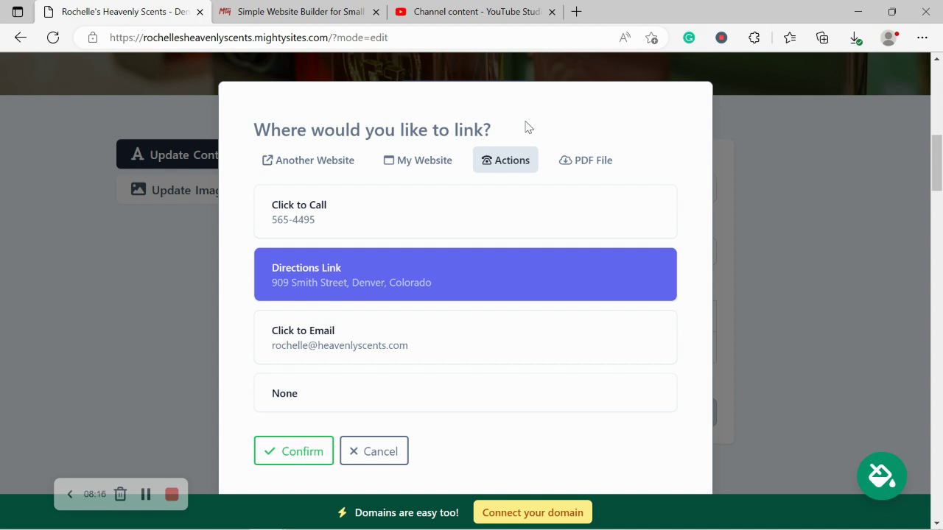
pyautogui.click(298, 453)
pyautogui.scroll(-1, 573, 426)
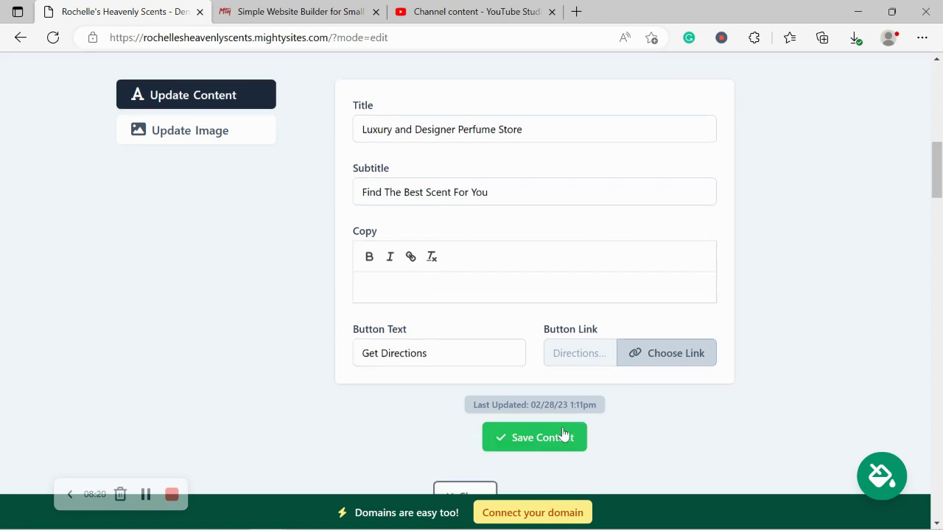
pyautogui.click(564, 437)
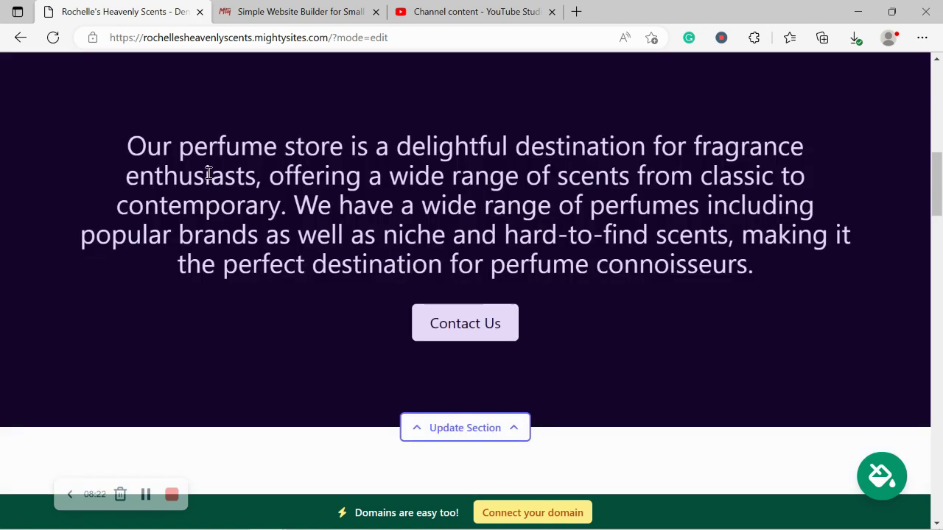
pyautogui.scroll(3, 207, 178)
pyautogui.scroll(-3, 208, 178)
pyautogui.moveTo(770, 279); pyautogui.dragTo(95, 124)
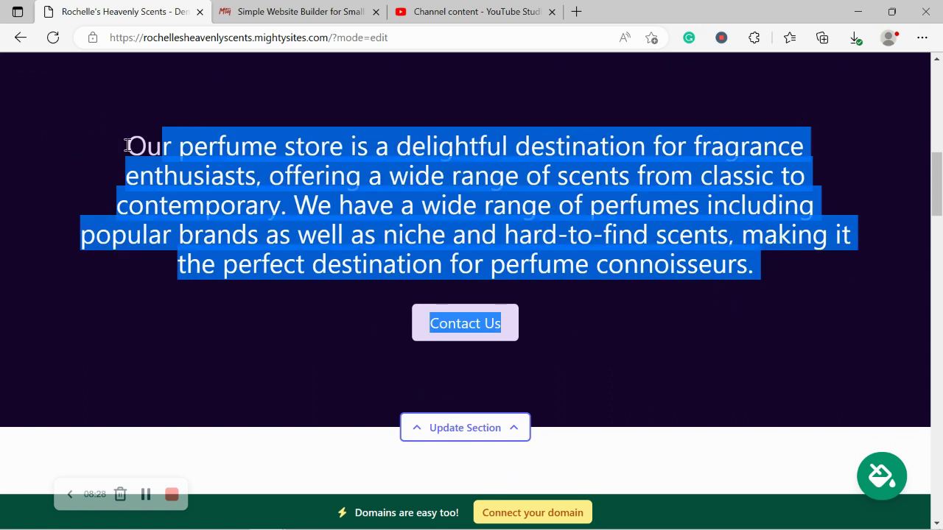
pyautogui.click(158, 244)
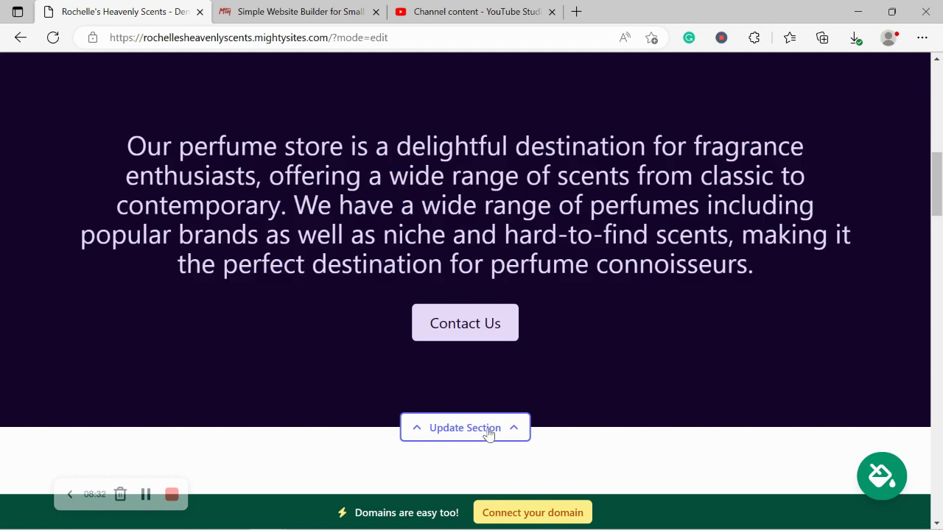
pyautogui.scroll(-1, 352, 388)
pyautogui.scroll(-6, 352, 389)
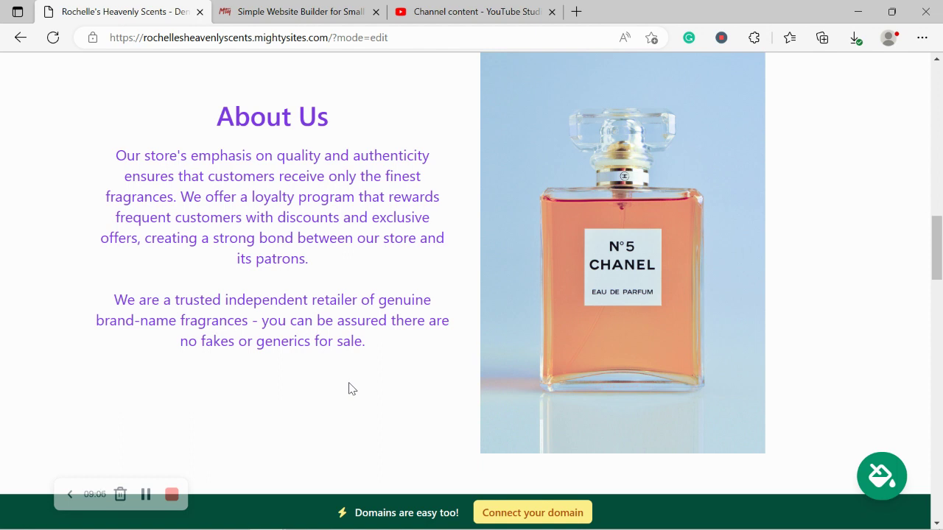
pyautogui.moveTo(419, 388); pyautogui.dragTo(184, 111)
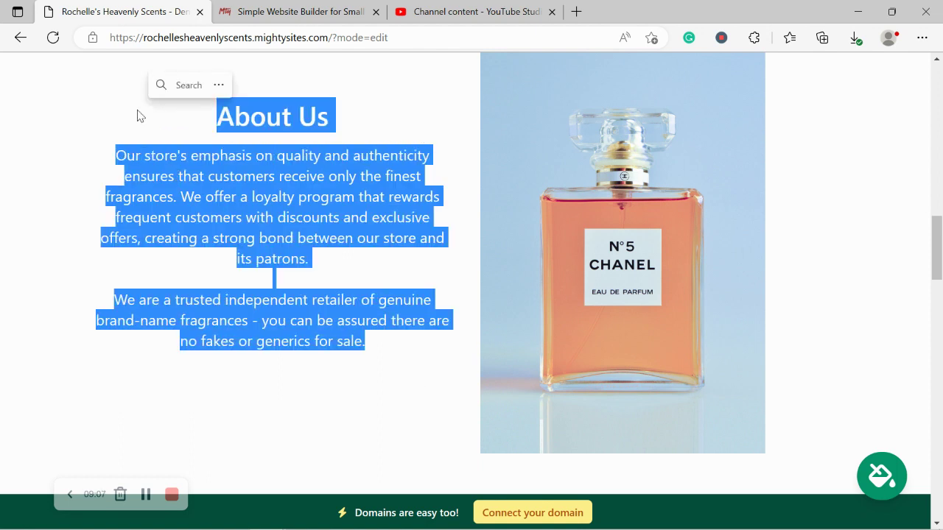
pyautogui.click(53, 236)
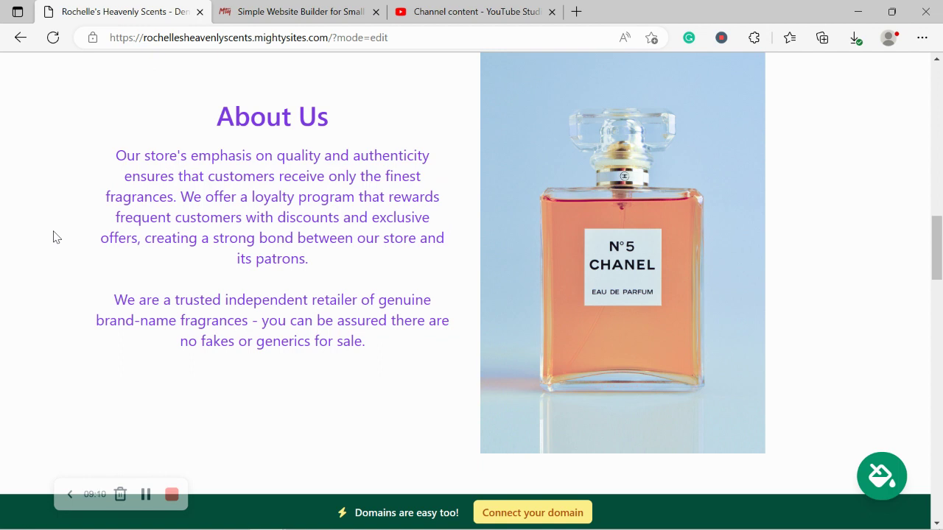
pyautogui.scroll(-4, 55, 235)
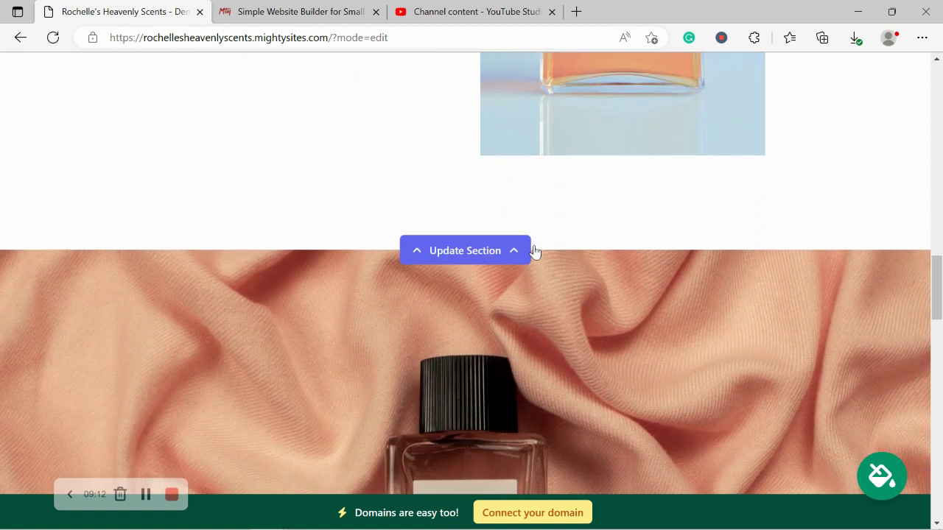
pyautogui.scroll(-3, 305, 240)
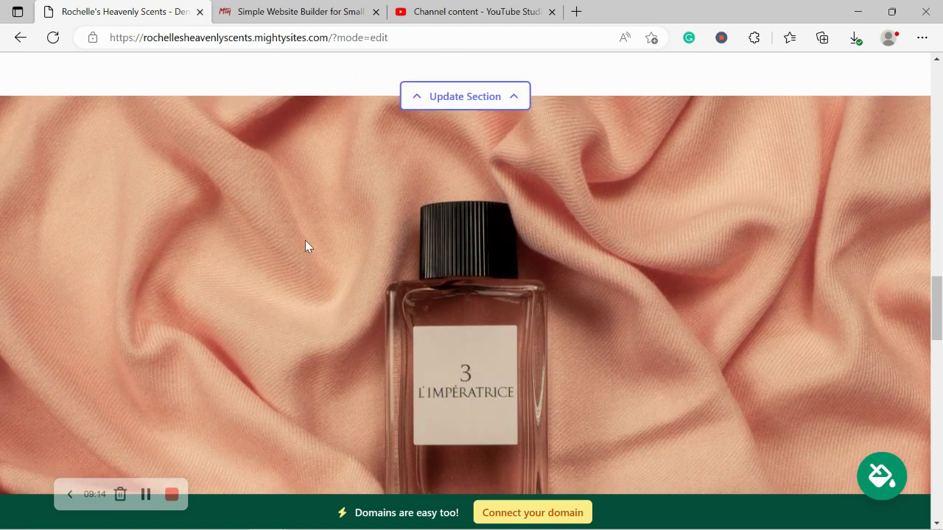
pyautogui.scroll(-1, 305, 240)
pyautogui.scroll(1, 305, 240)
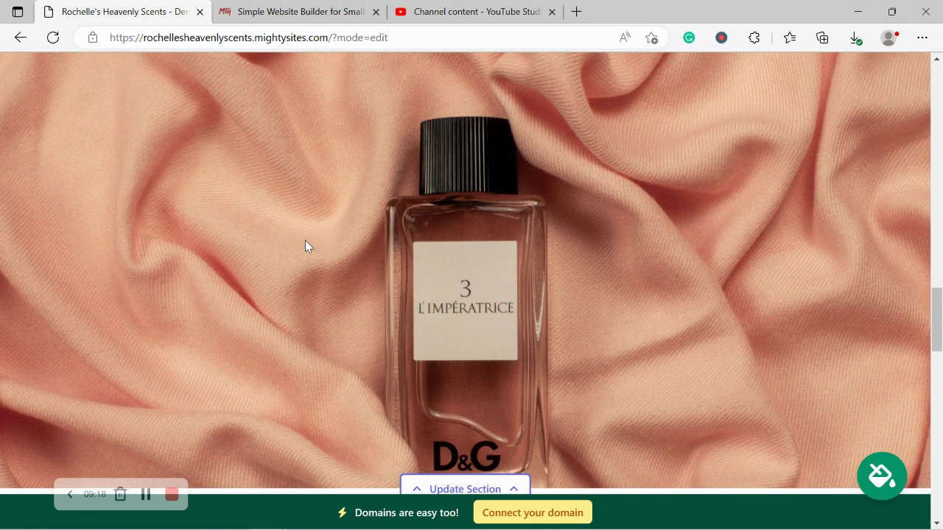
pyautogui.scroll(-3, 305, 243)
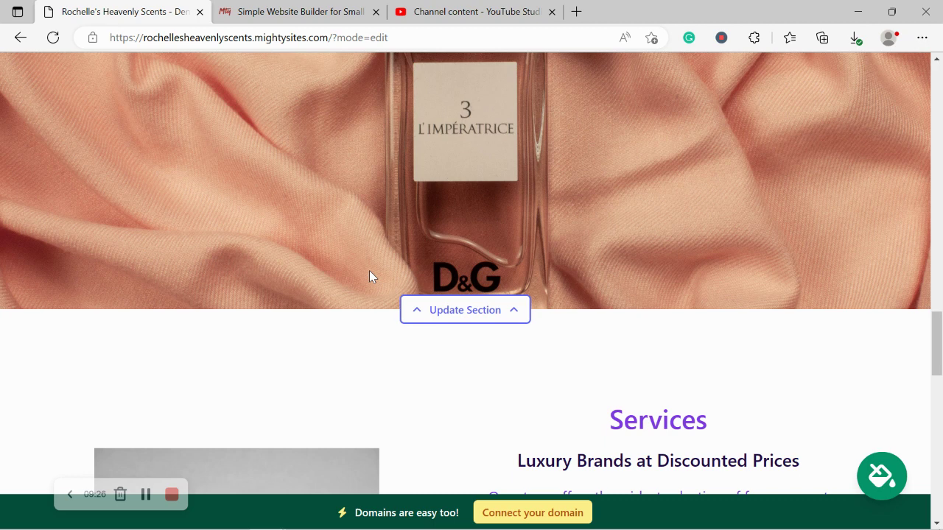
pyautogui.scroll(-5, 371, 276)
pyautogui.scroll(-1, 370, 276)
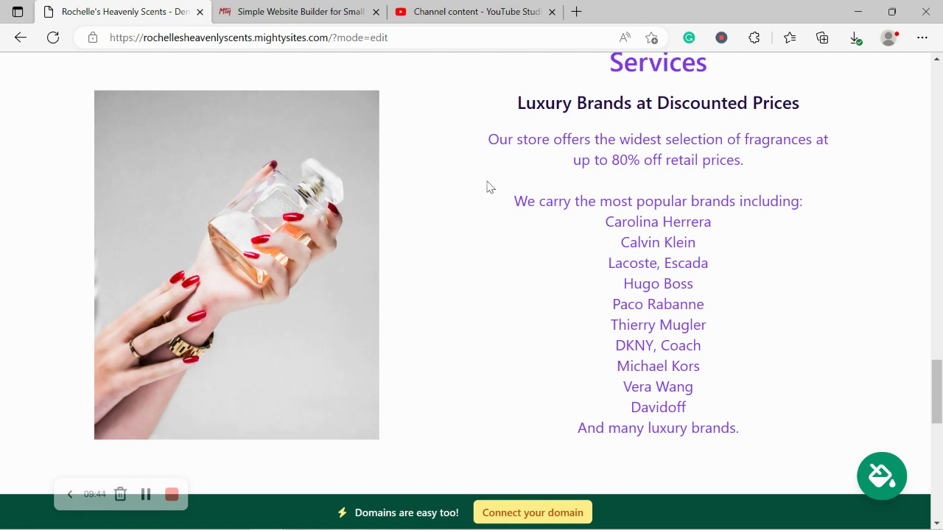
pyautogui.moveTo(488, 187); pyautogui.dragTo(657, 446)
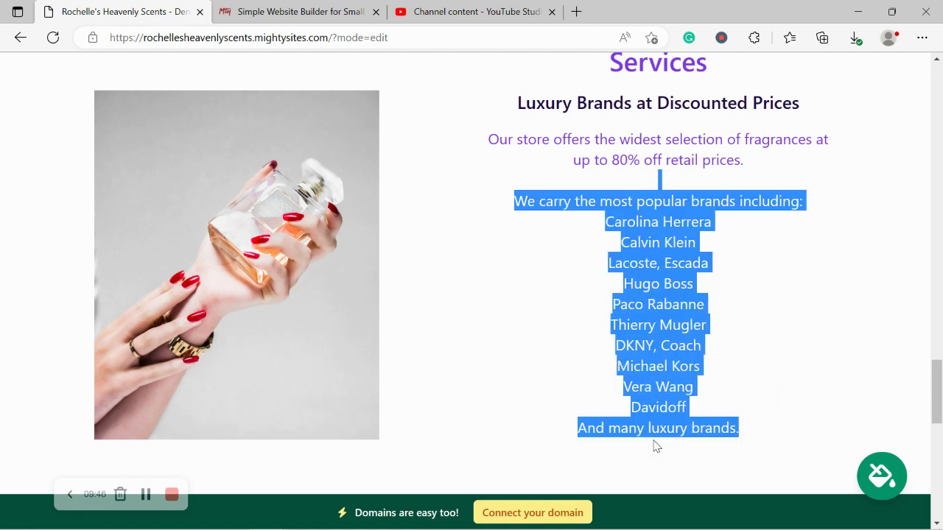
pyautogui.click(656, 446)
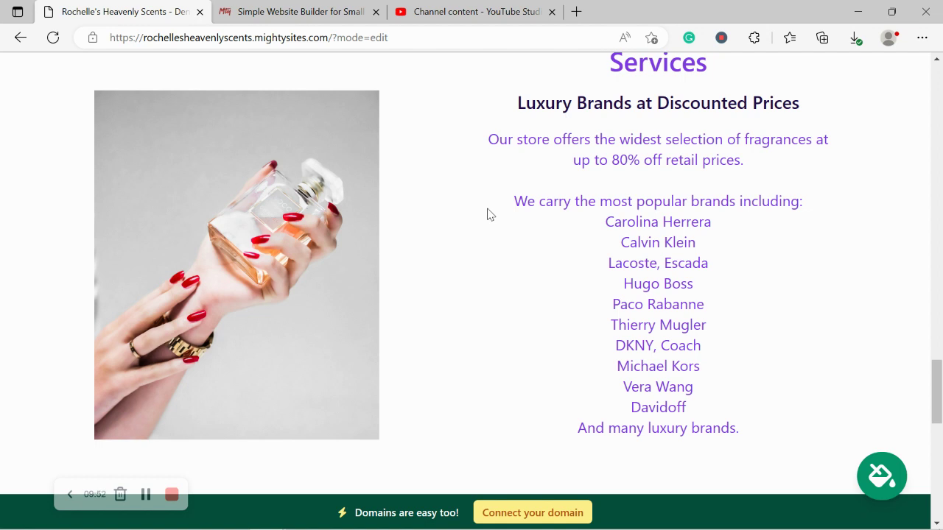
pyautogui.moveTo(461, 99); pyautogui.dragTo(778, 448)
pyautogui.click(546, 414)
pyautogui.moveTo(235, 308)
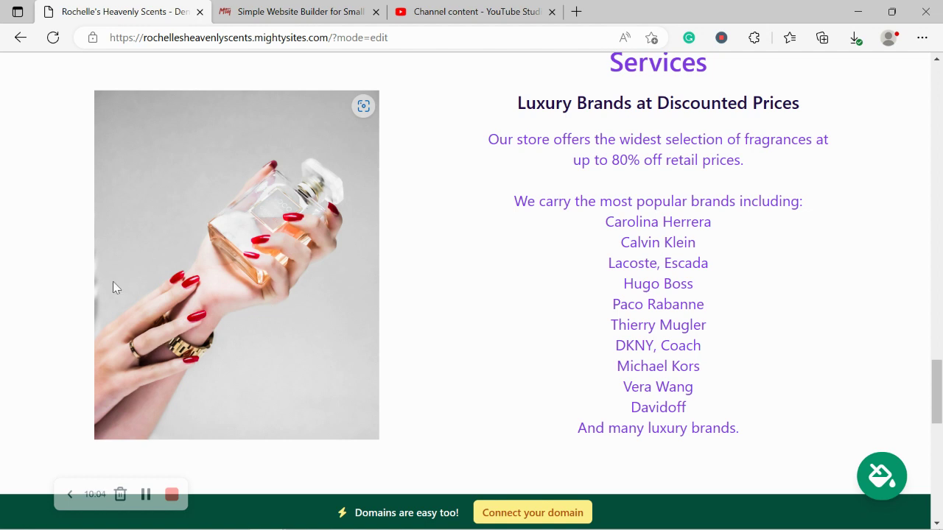
pyautogui.scroll(-5, 240, 187)
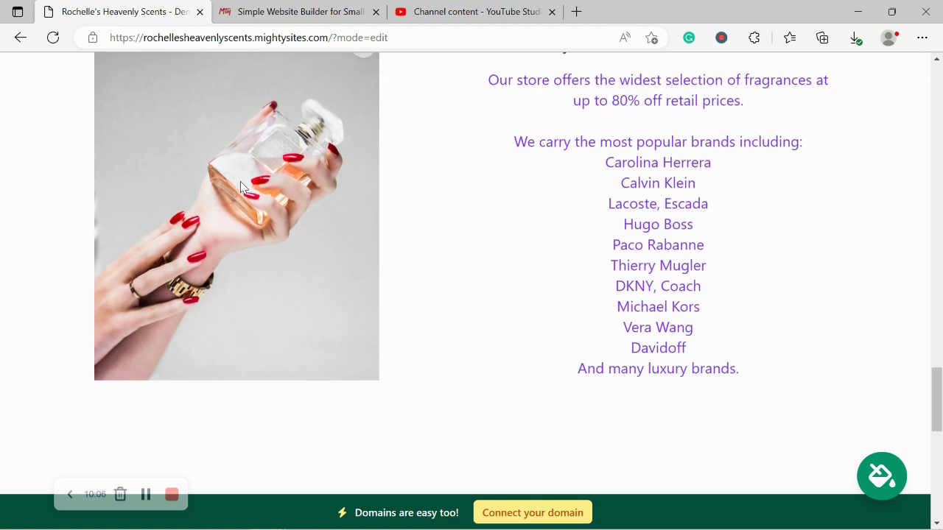
pyautogui.scroll(-3, 241, 188)
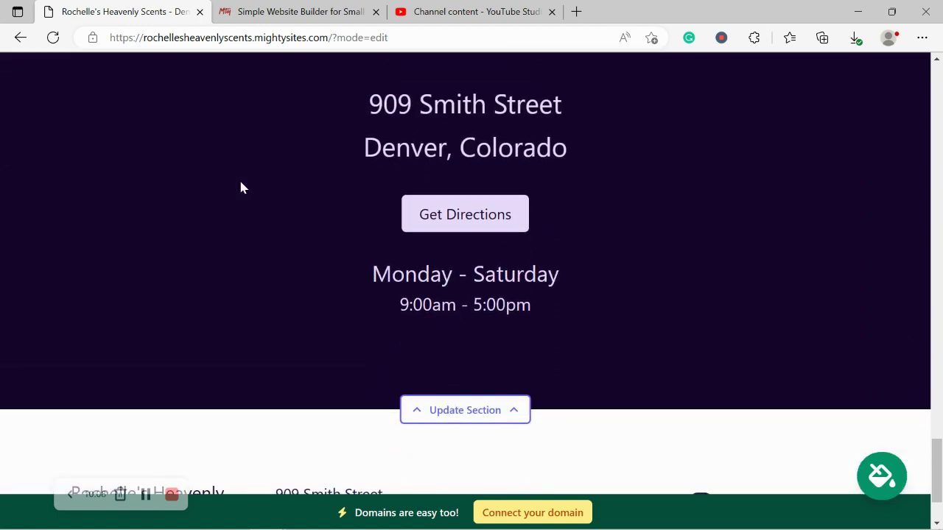
pyautogui.scroll(1, 240, 187)
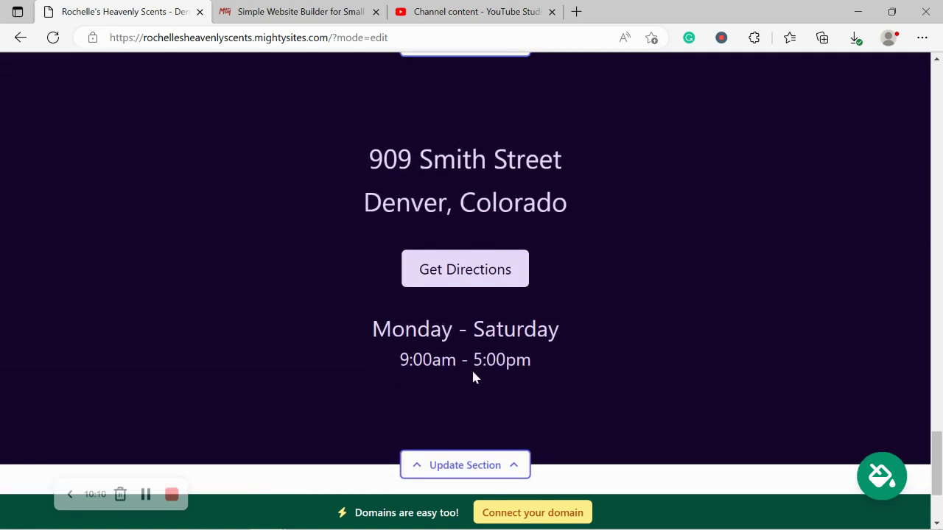
pyautogui.moveTo(364, 314); pyautogui.dragTo(612, 383)
pyautogui.moveTo(306, 138); pyautogui.dragTo(609, 196)
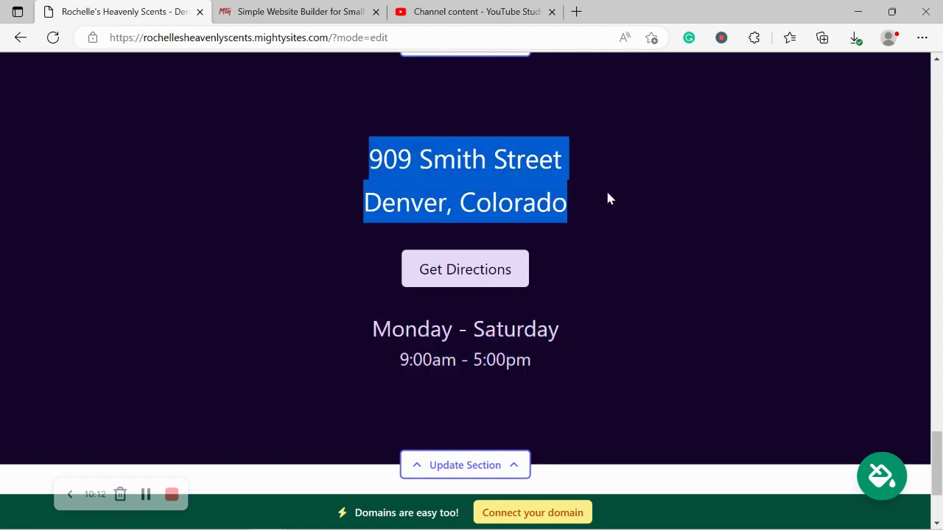
pyautogui.click(642, 342)
pyautogui.scroll(-2, 643, 342)
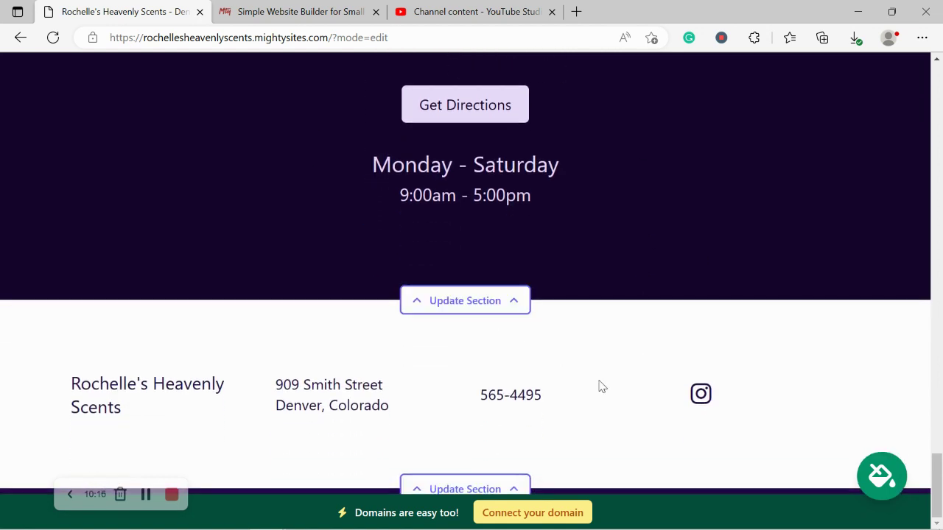
pyautogui.scroll(3, 599, 383)
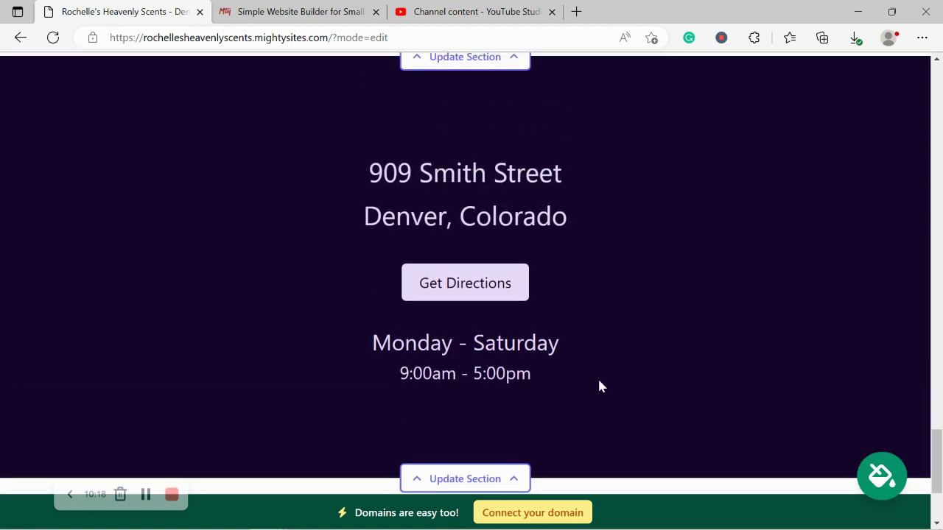
pyautogui.scroll(3, 599, 386)
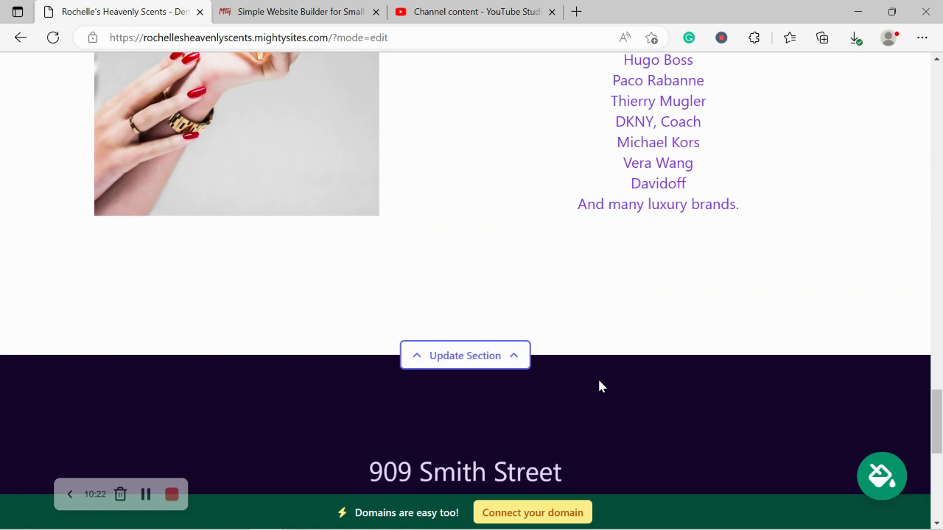
pyautogui.scroll(2, 599, 386)
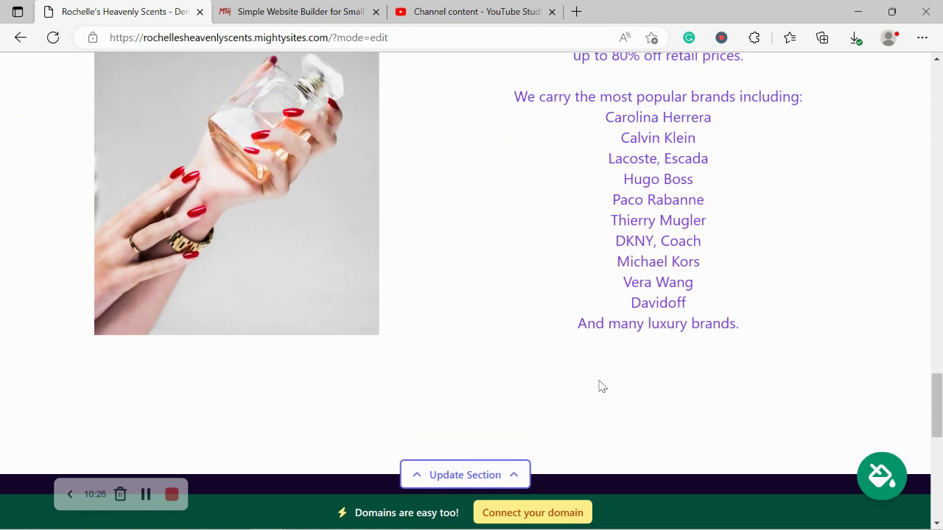
pyautogui.scroll(3, 599, 386)
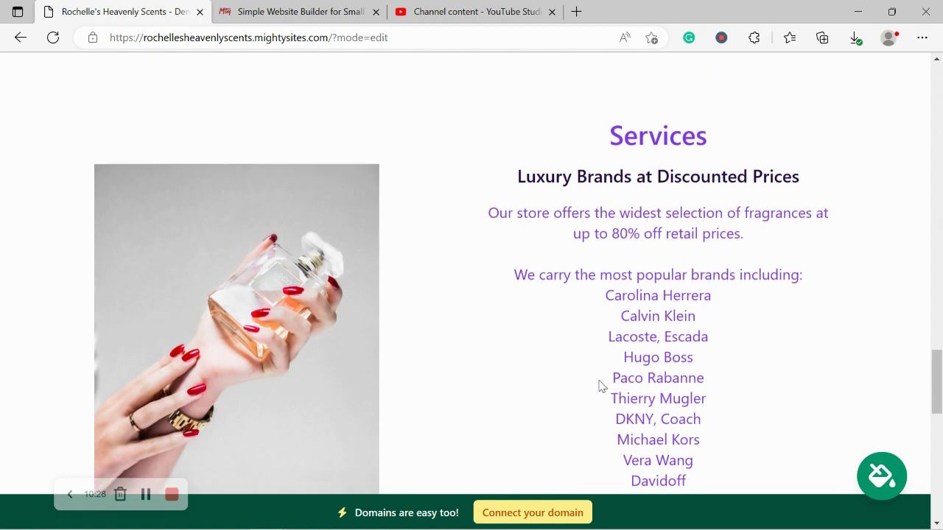
pyautogui.scroll(3, 599, 386)
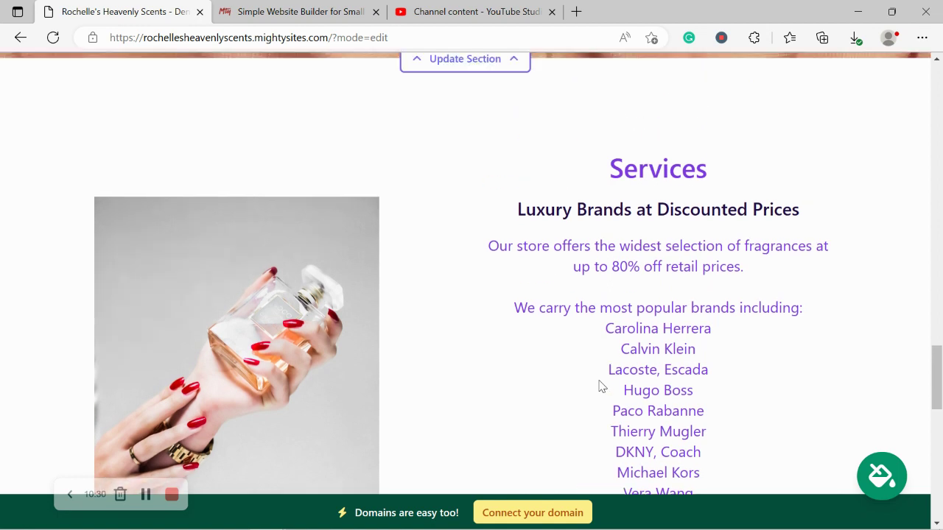
pyautogui.scroll(2, 598, 386)
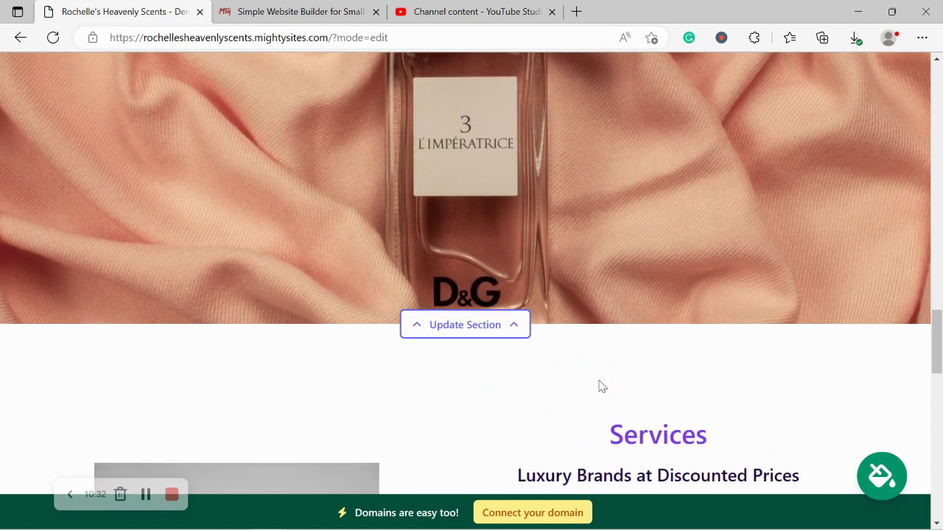
pyautogui.scroll(3, 598, 386)
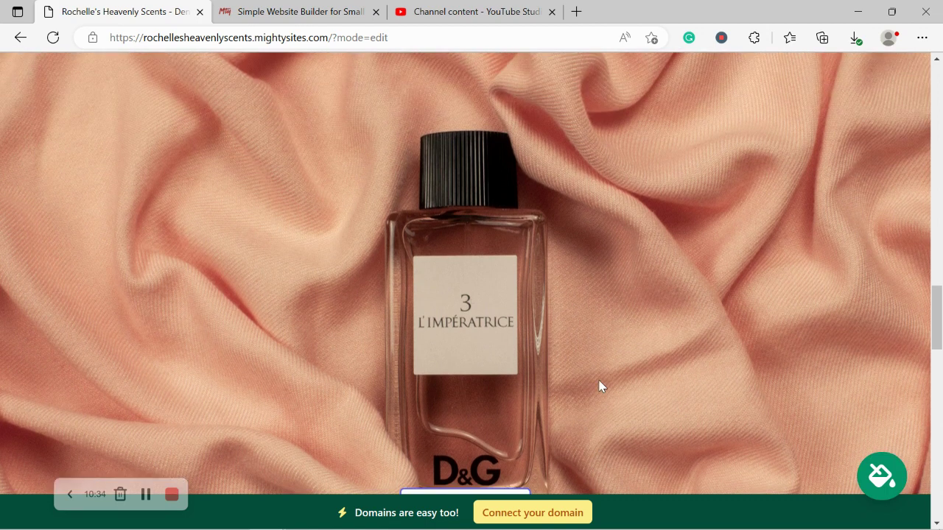
pyautogui.scroll(5, 599, 386)
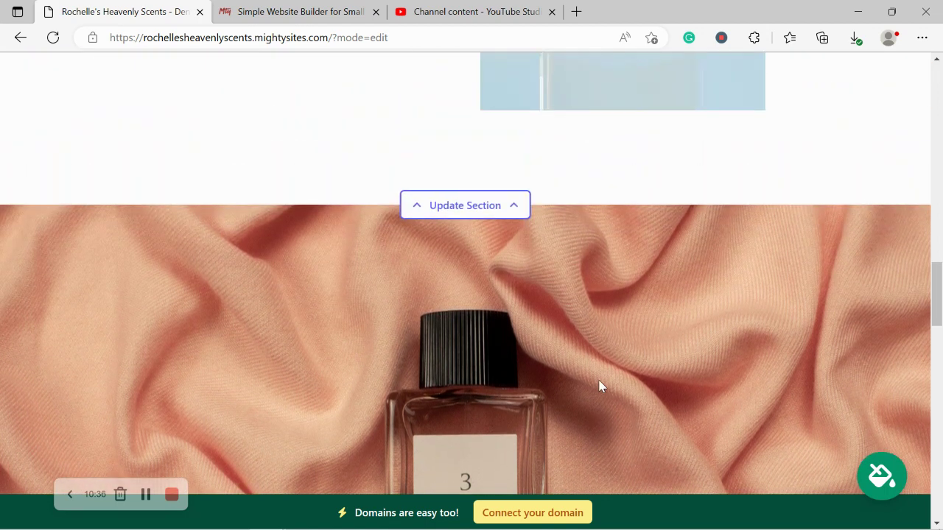
pyautogui.scroll(2, 598, 386)
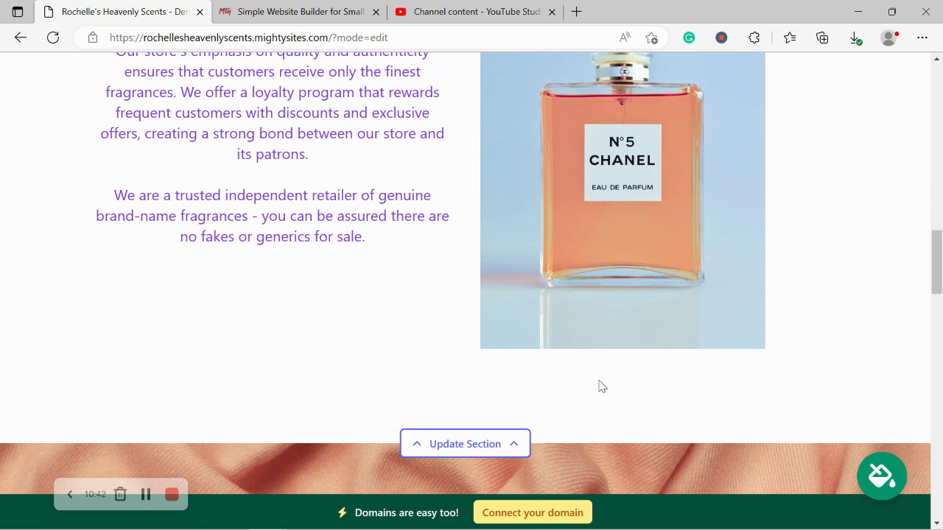
pyautogui.scroll(3, 599, 386)
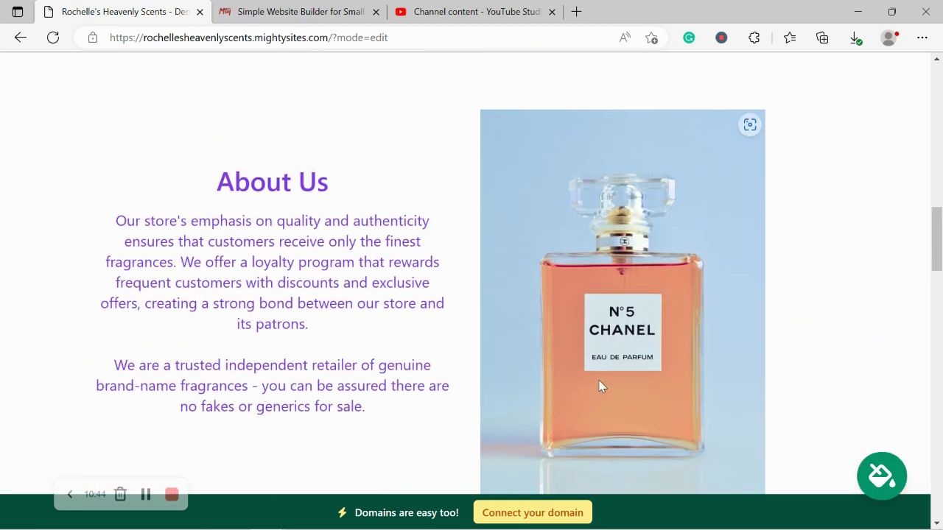
pyautogui.scroll(3, 599, 386)
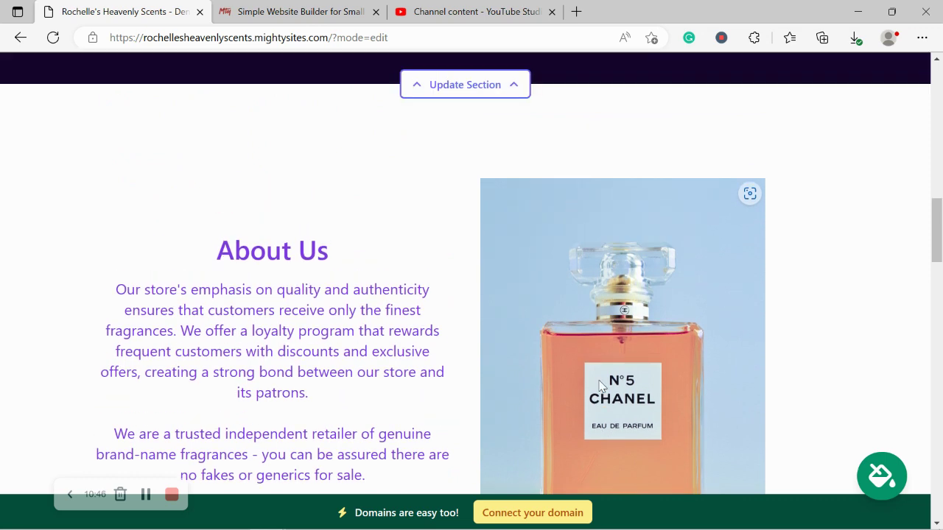
pyautogui.scroll(6, 598, 386)
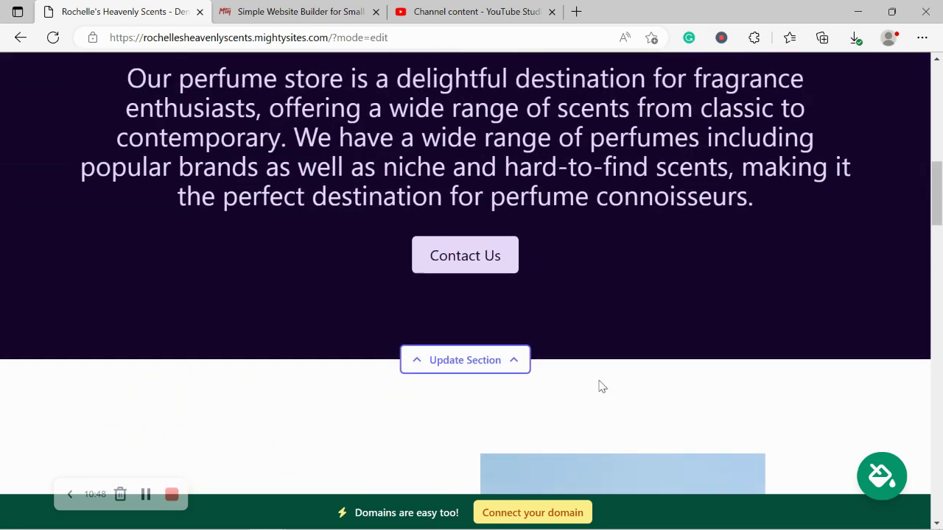
pyautogui.scroll(4, 599, 386)
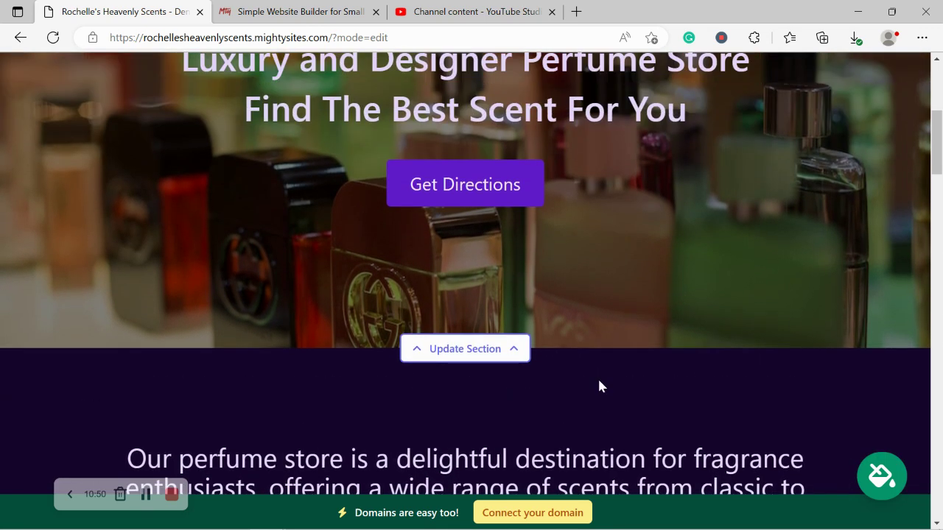
pyautogui.scroll(1, 599, 386)
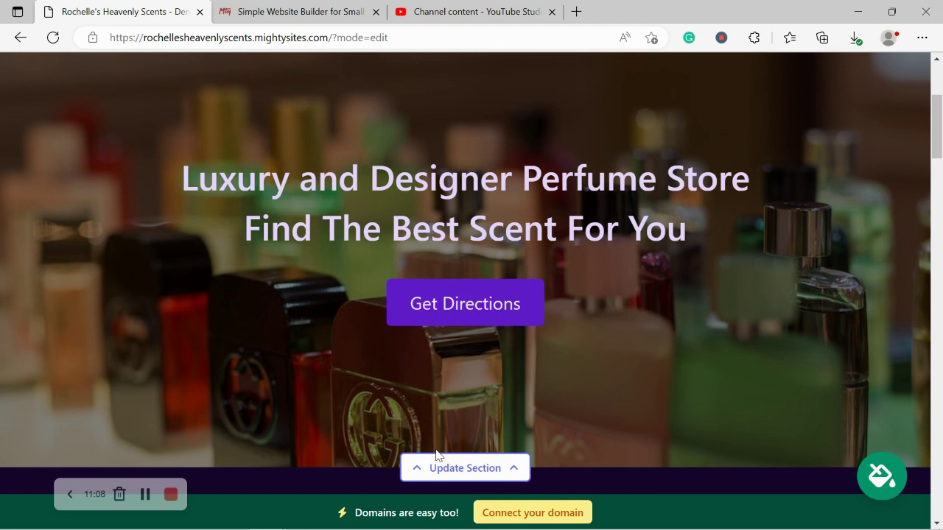
# Step: Browse the Mighty Sites Small Business Marketing Blog posts, then return to the perfume store site
pyautogui.click(290, 11)
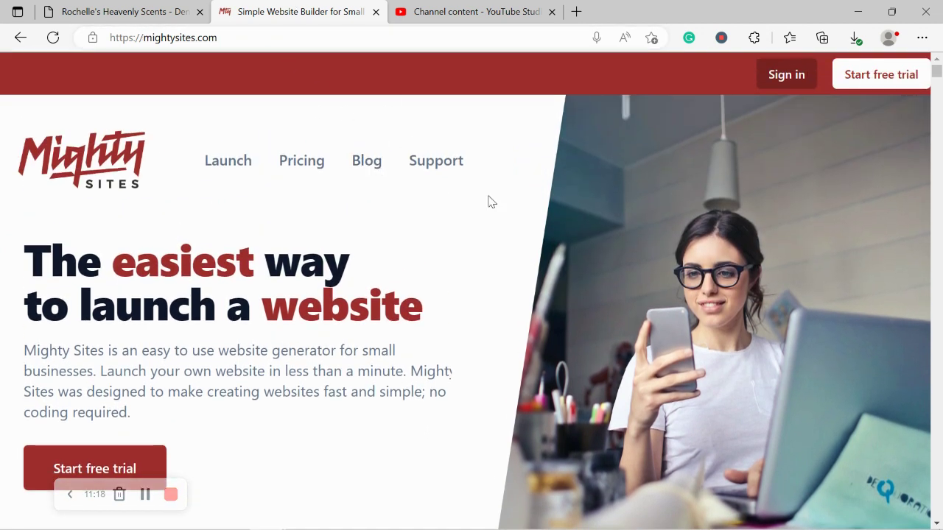
pyautogui.click(367, 164)
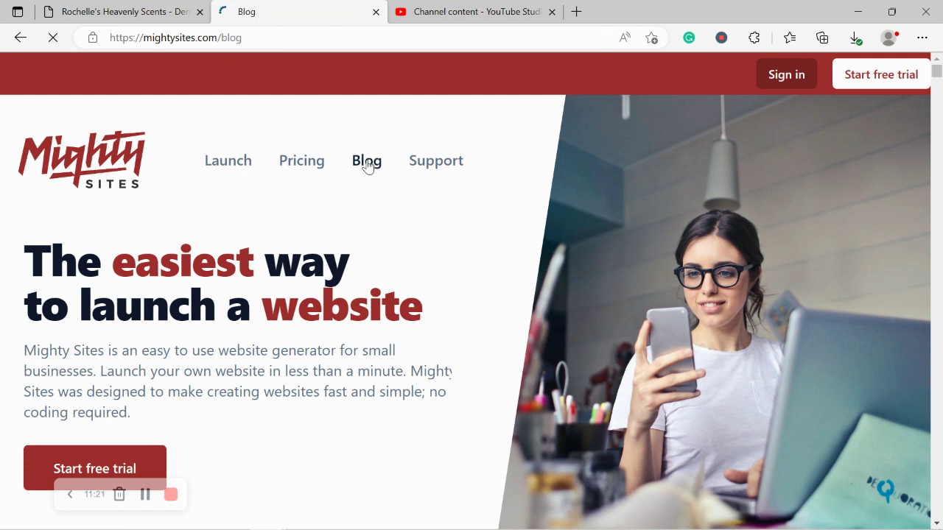
pyautogui.scroll(-3, 368, 167)
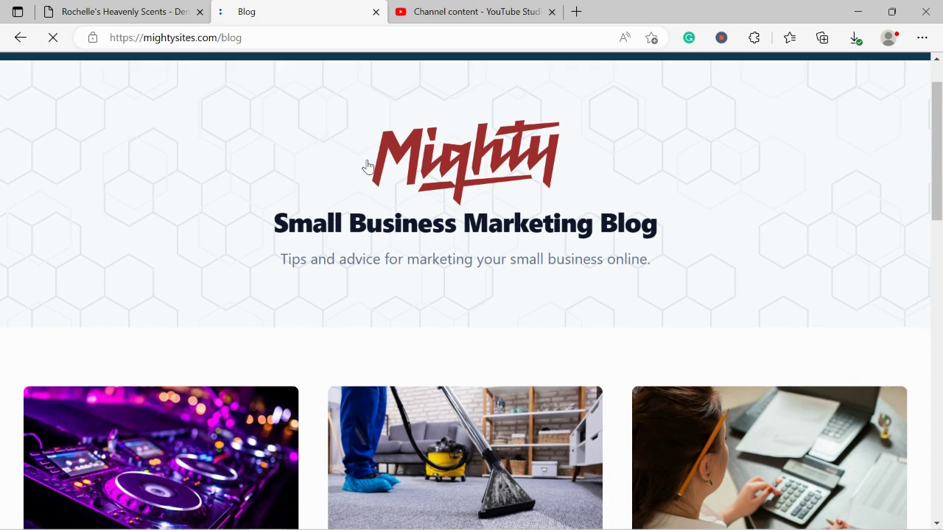
pyautogui.scroll(-2, 369, 168)
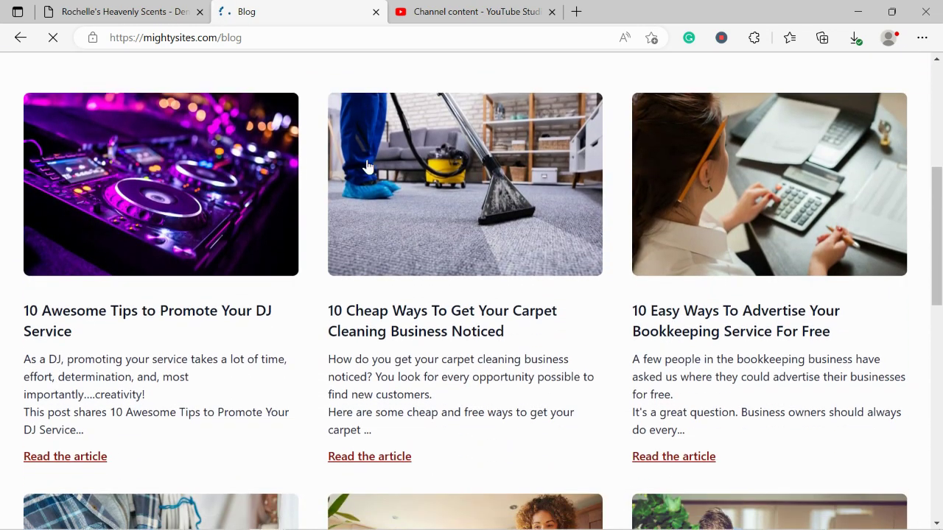
pyautogui.click(136, 10)
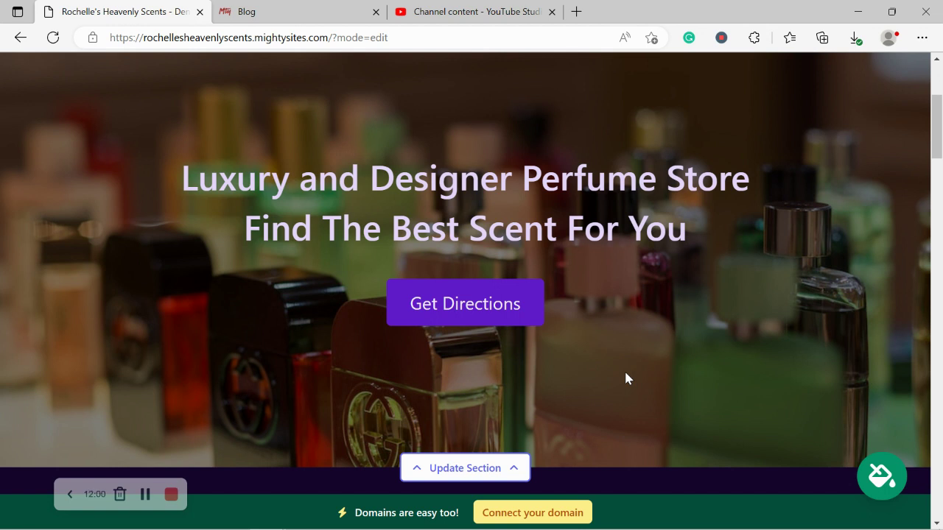
pyautogui.scroll(3, 625, 373)
pyautogui.scroll(1, 626, 372)
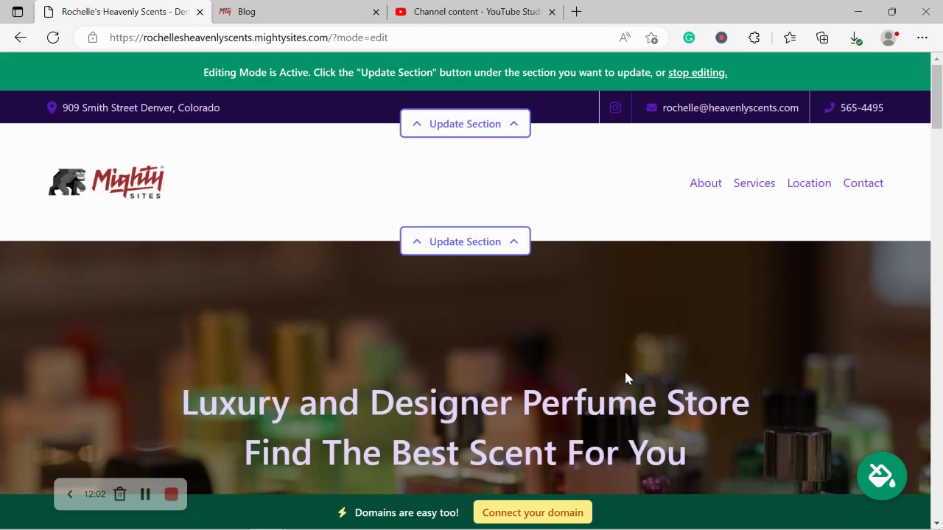